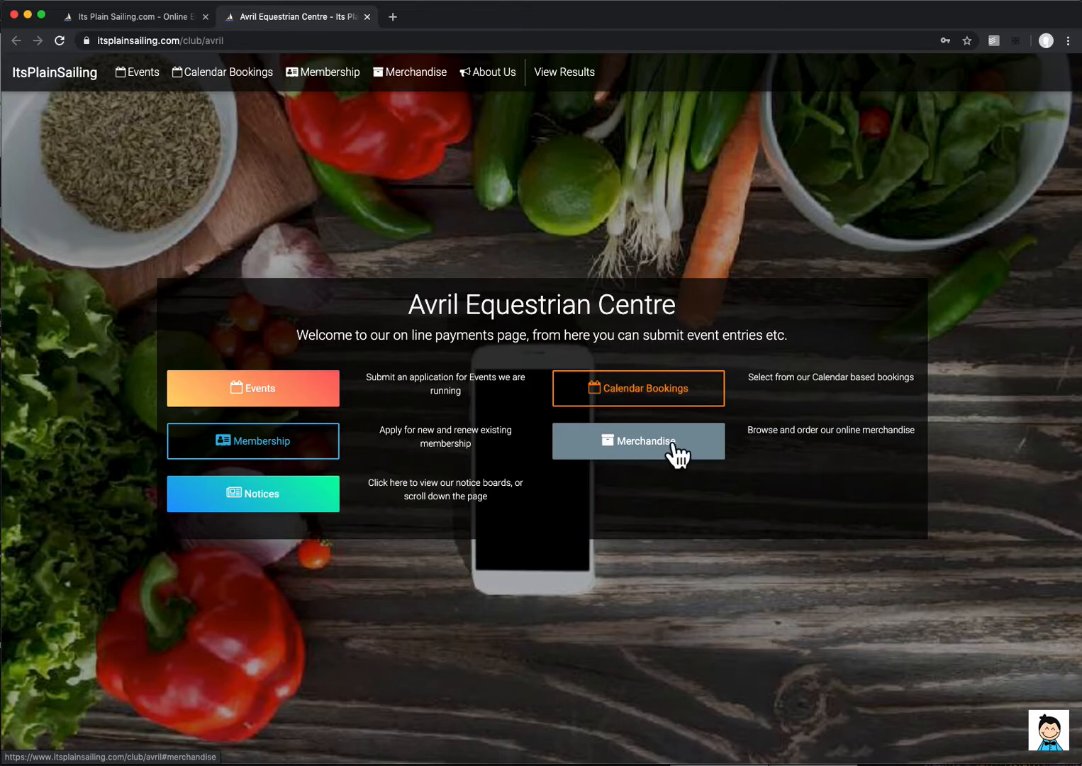
Look through the club's public page from the welcome section through notices and events down to the merchandise section.
scroll(476, 457, down, 6)
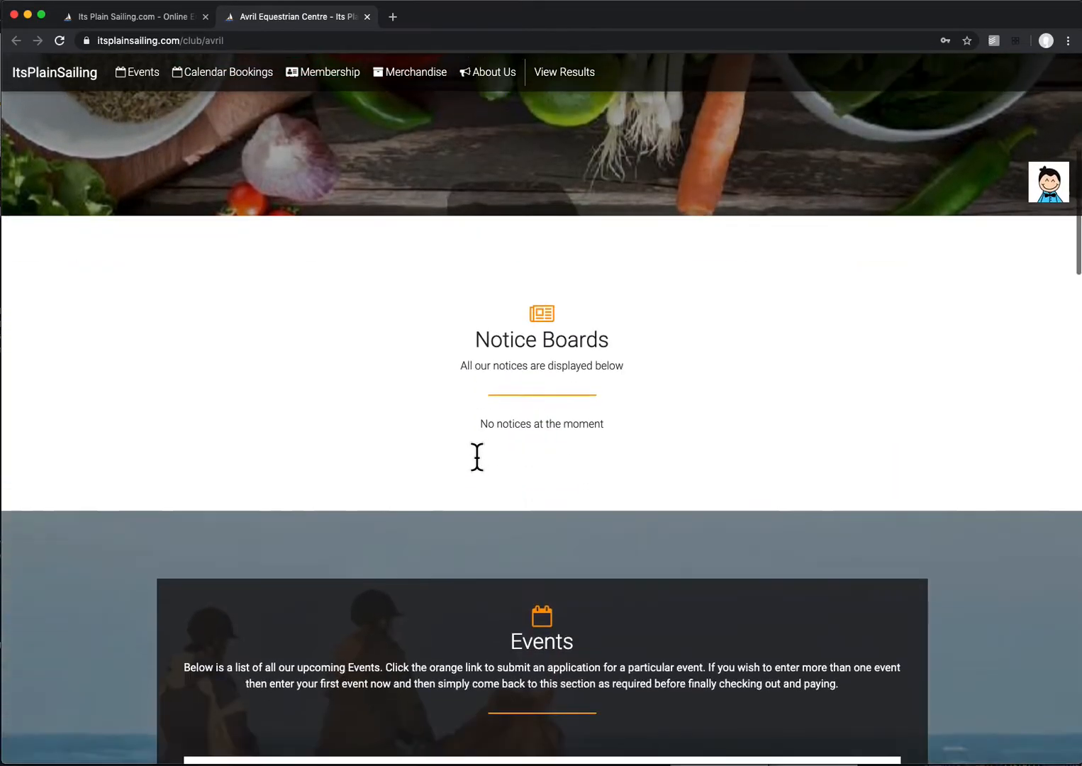
scroll(476, 456, up, 6)
scroll(470, 321, down, 10)
scroll(468, 316, down, 20)
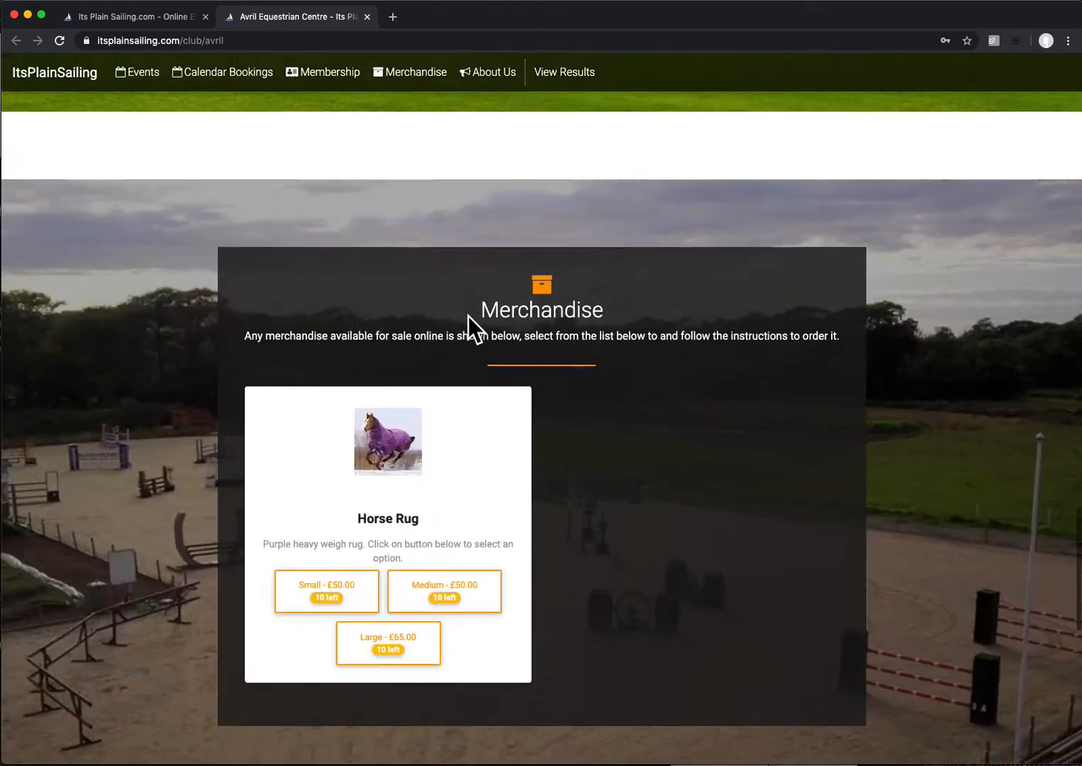
scroll(468, 316, up, 20)
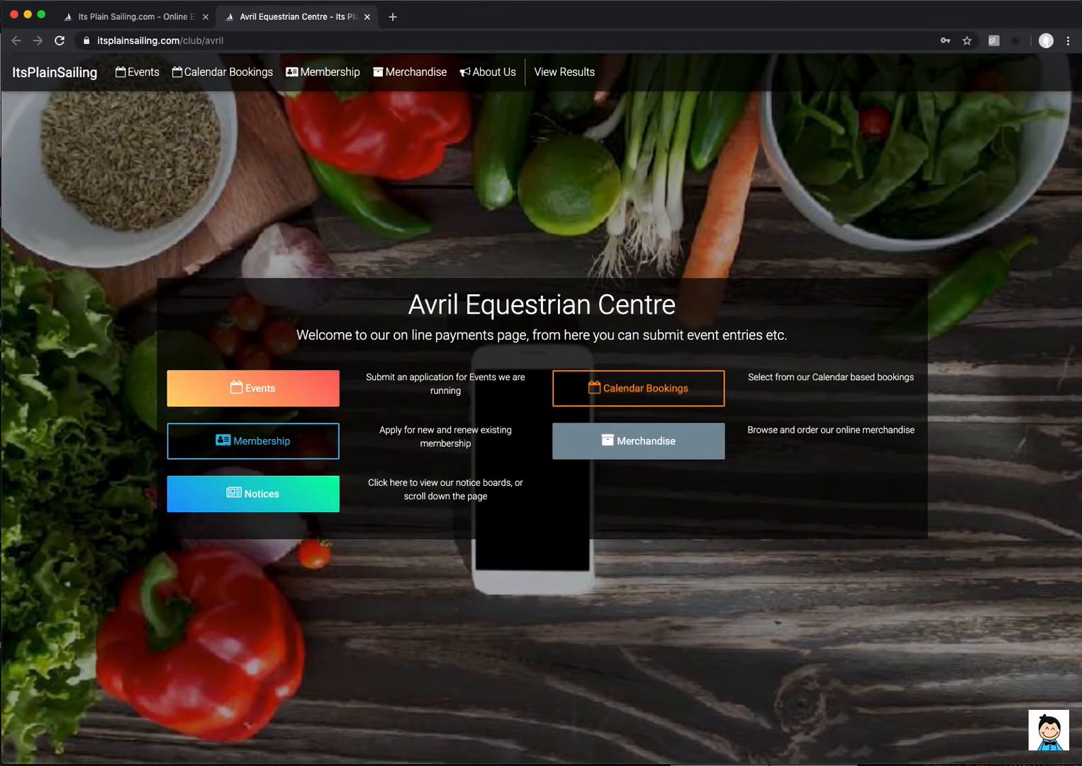
In the admin site's Welcome Page display settings, change the Welcome Title to "Welcome to Avril's Equestrian Centre" and save it.
click(159, 22)
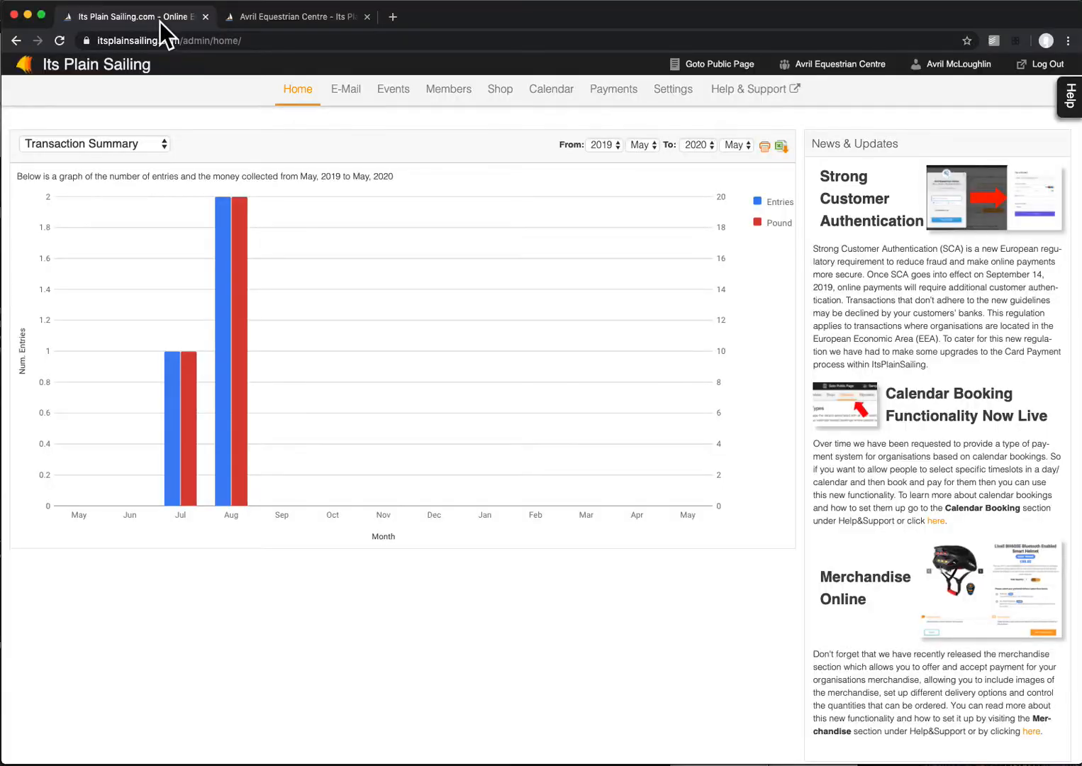
click(668, 100)
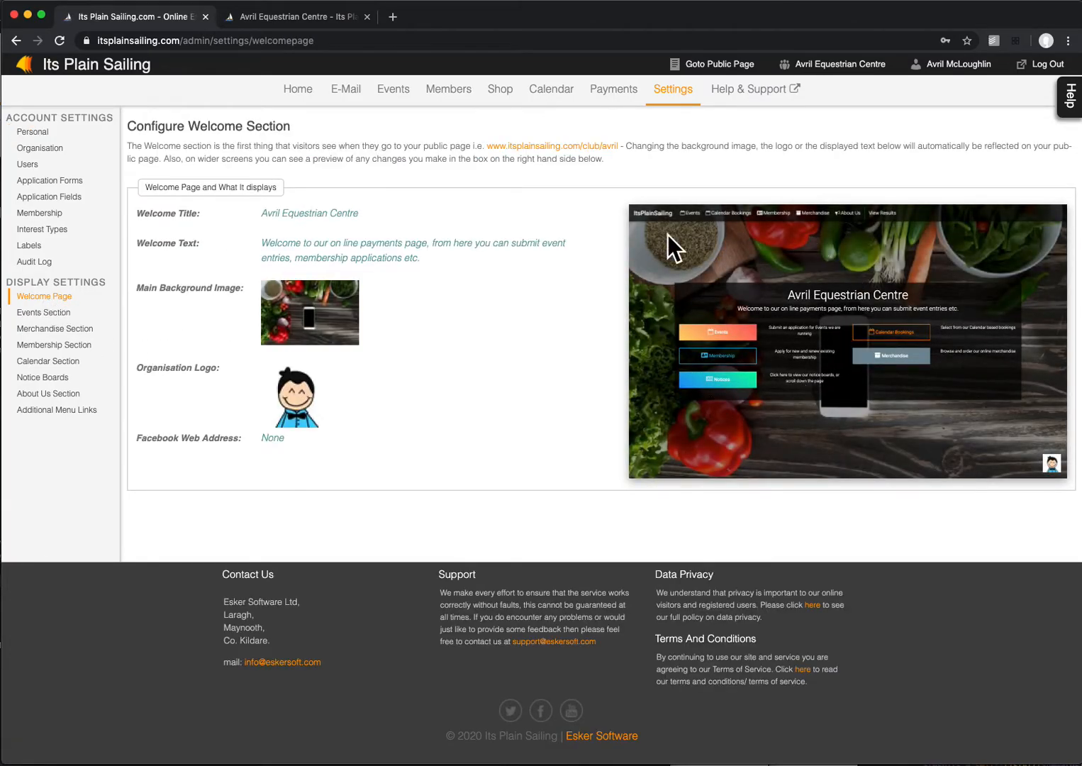
click(368, 215)
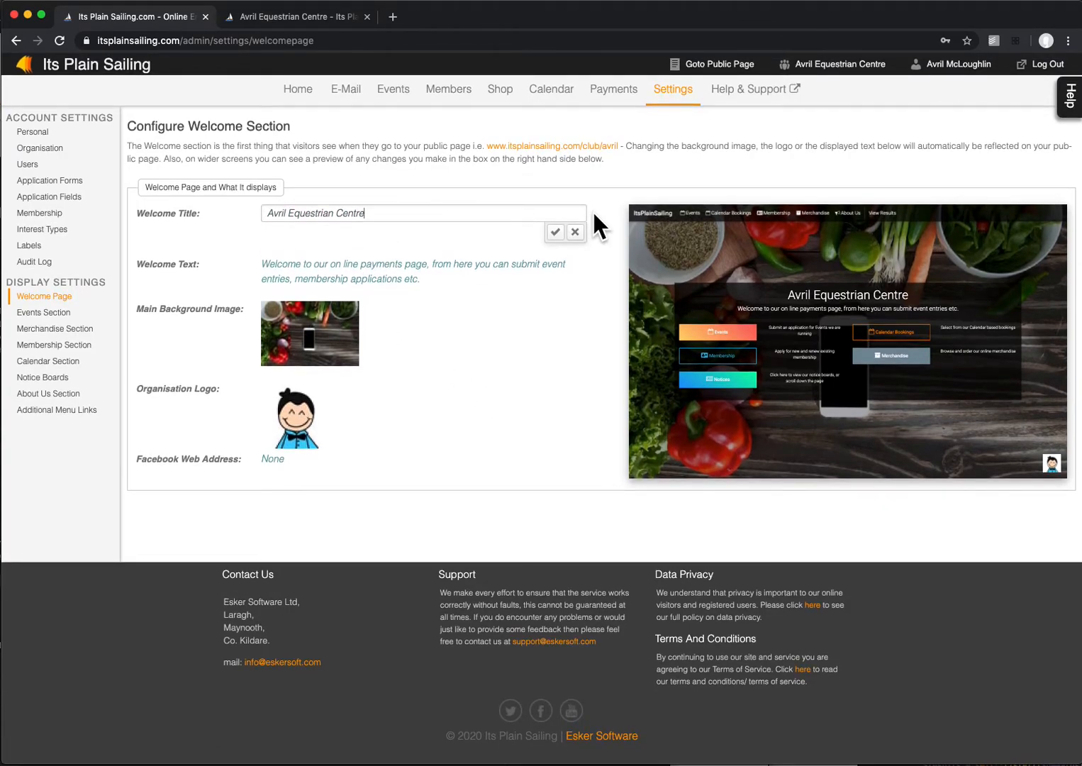
text(Welcome to Avril)
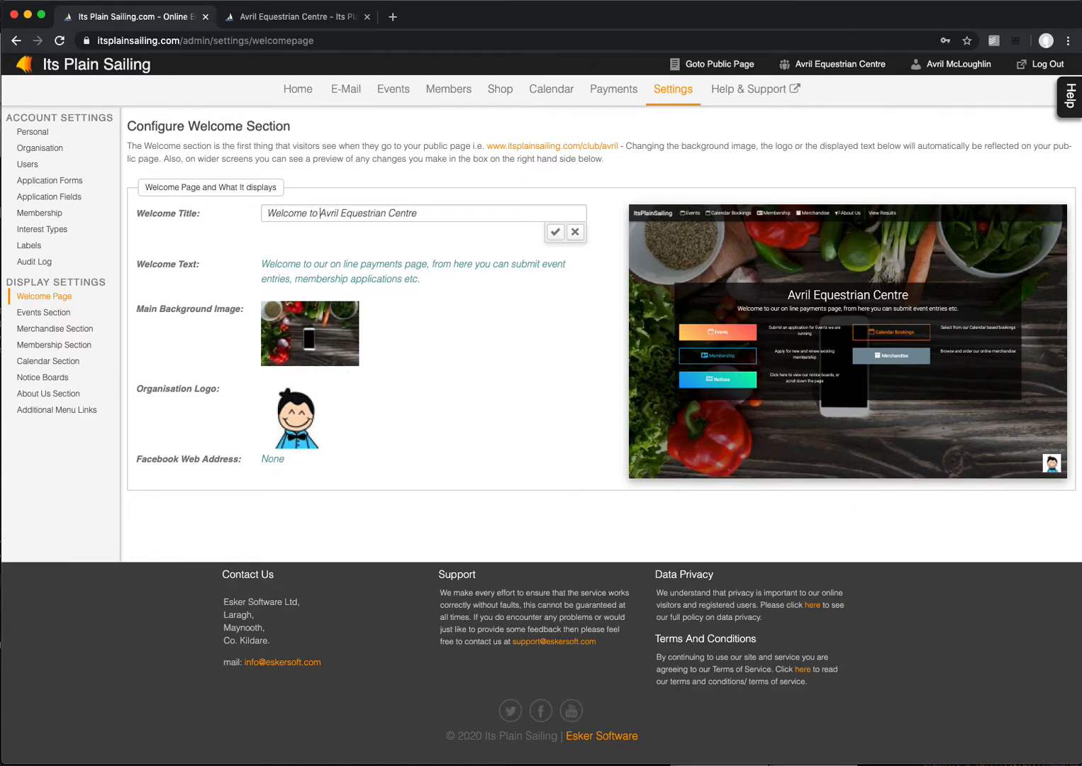
text('s)
key(Return)
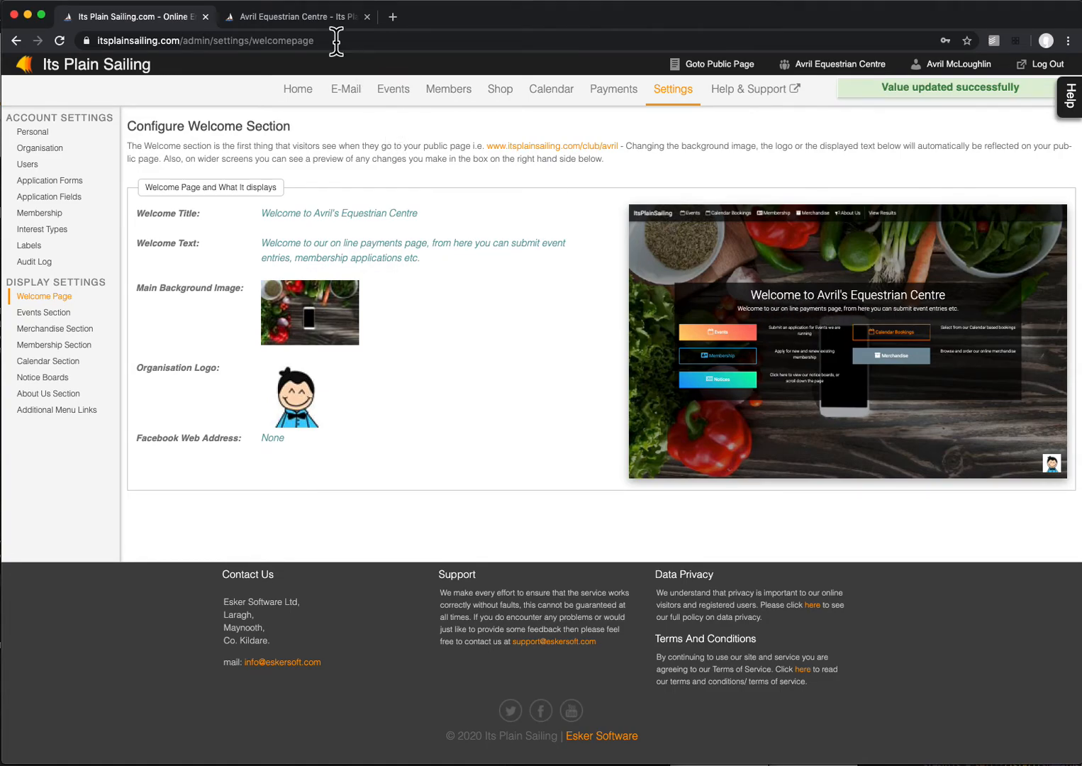
Reload the public page to check its title, then open the Welcome Text in the admin settings and cancel the edit.
click(319, 19)
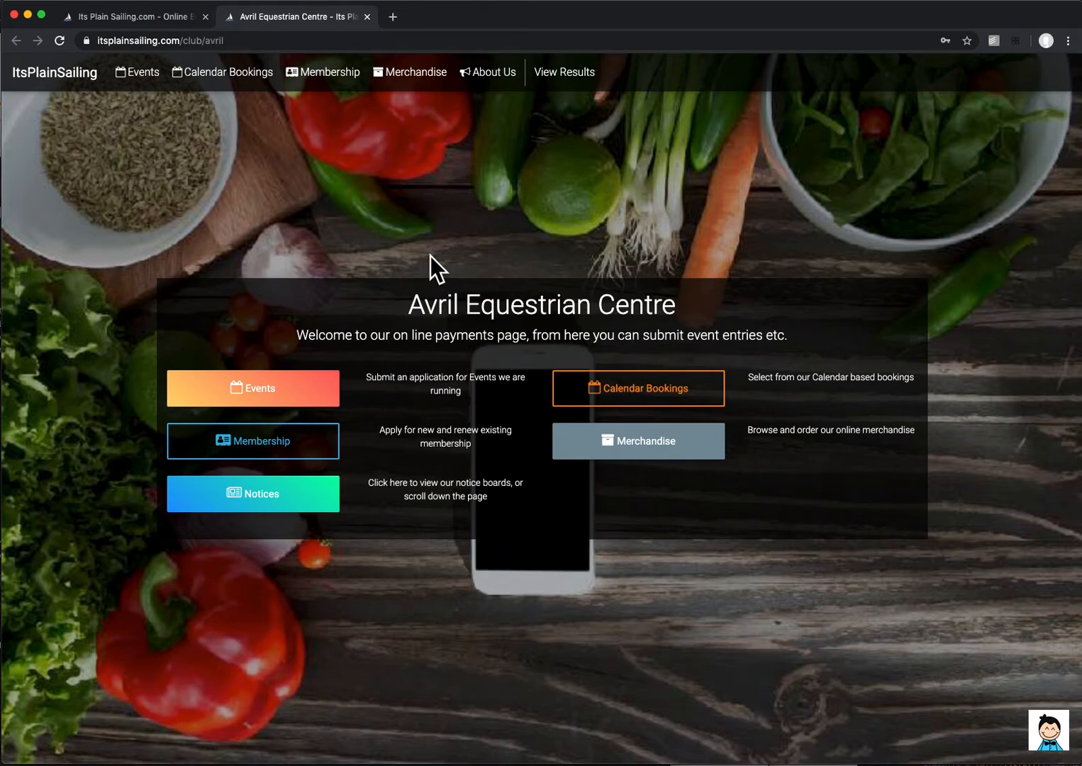
key(super+r)
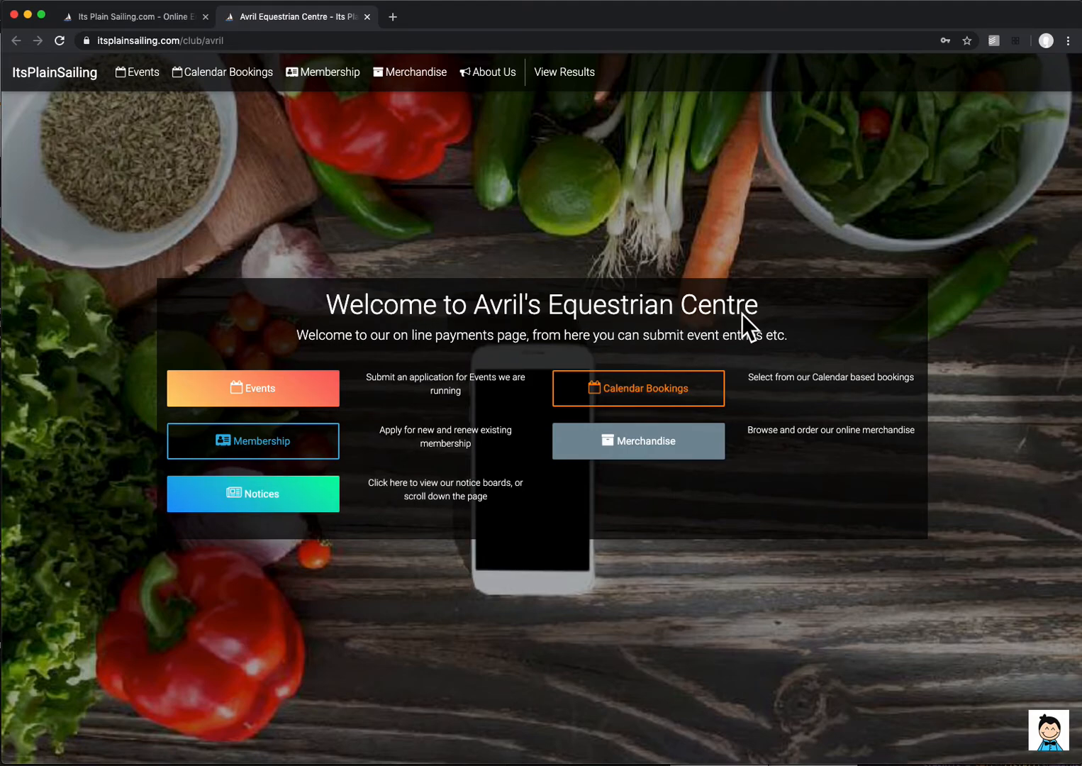
click(136, 19)
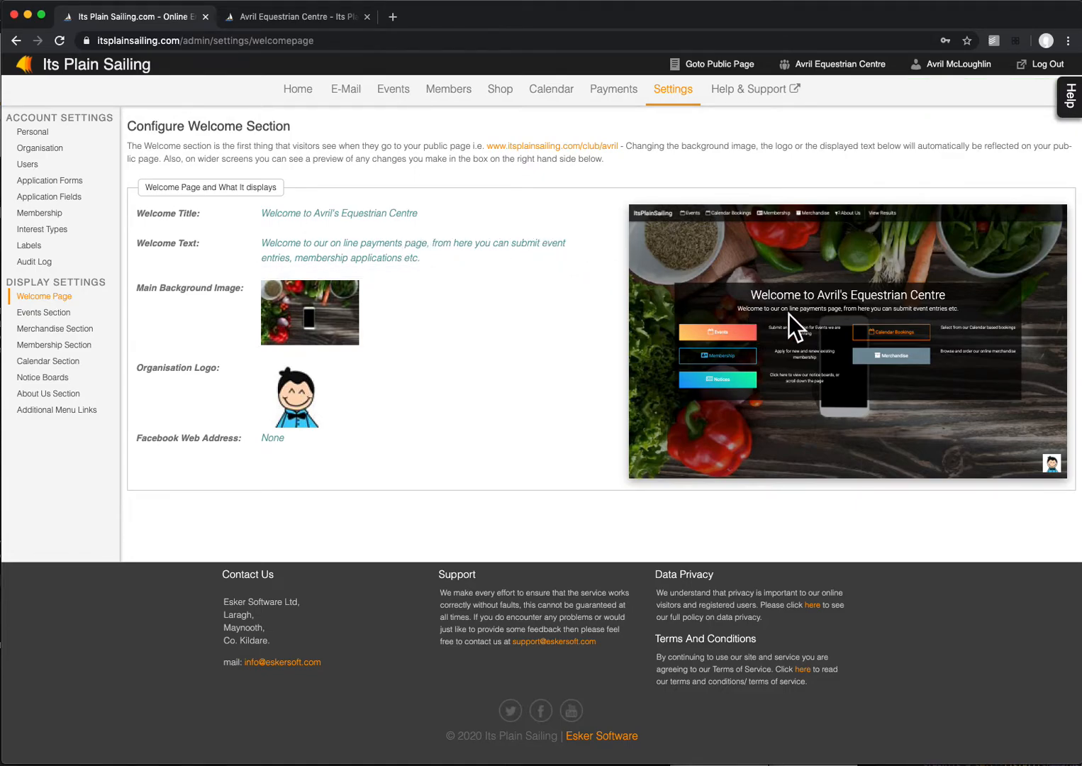
click(578, 257)
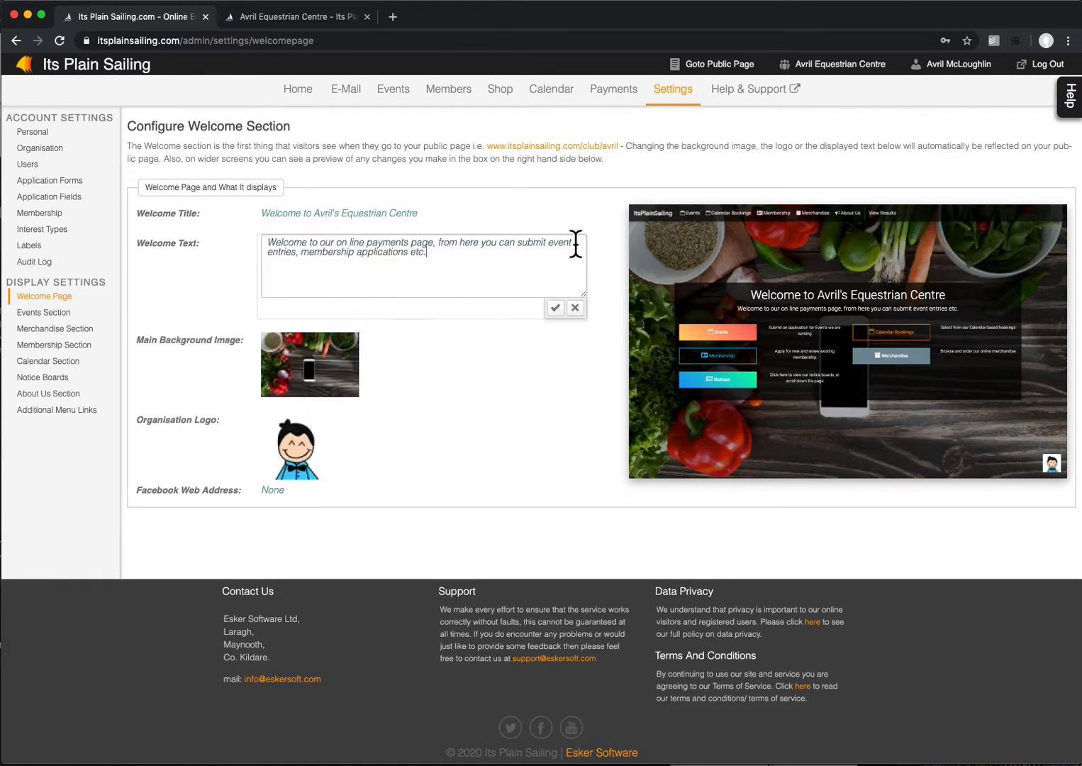
click(574, 309)
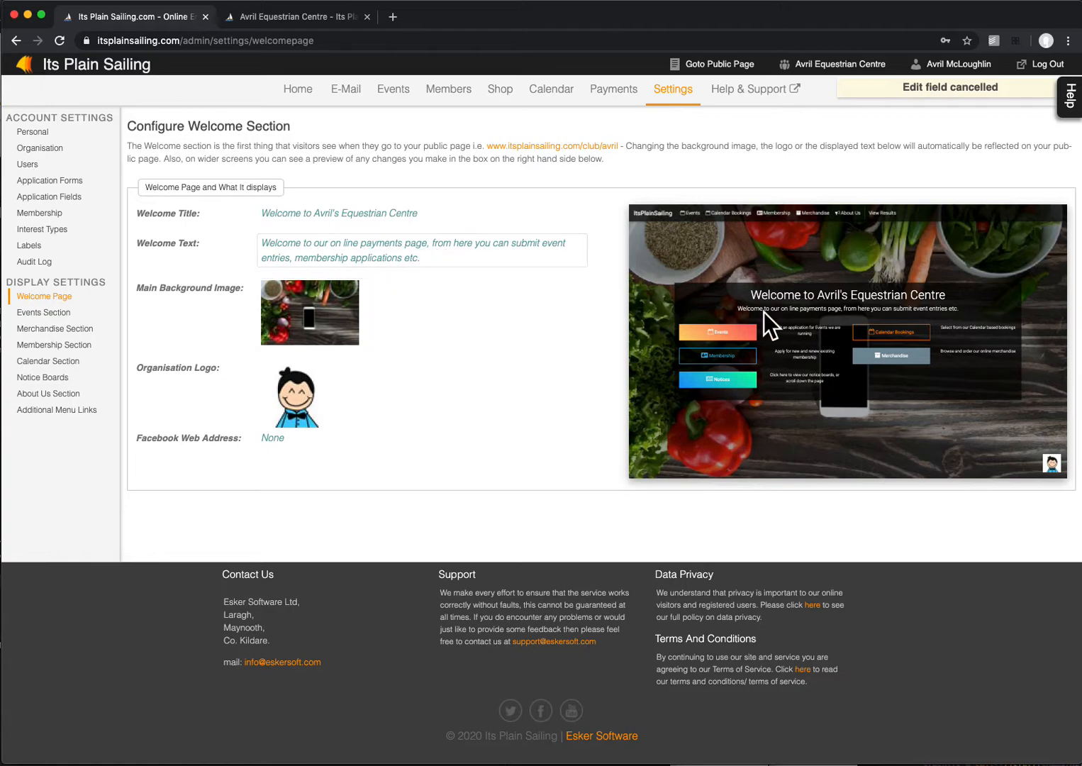
Replace the Main Background Image with main-avril.jpg from the Downloads folder in Finder and save it.
mouse_move(372, 307)
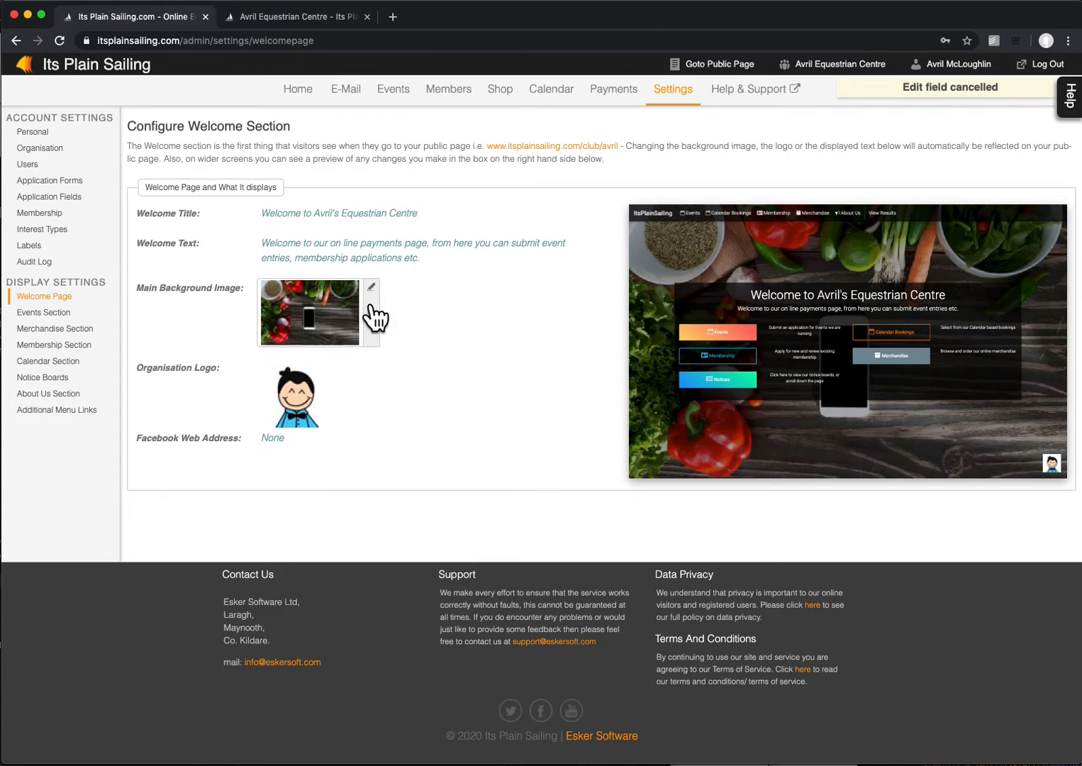
click(374, 316)
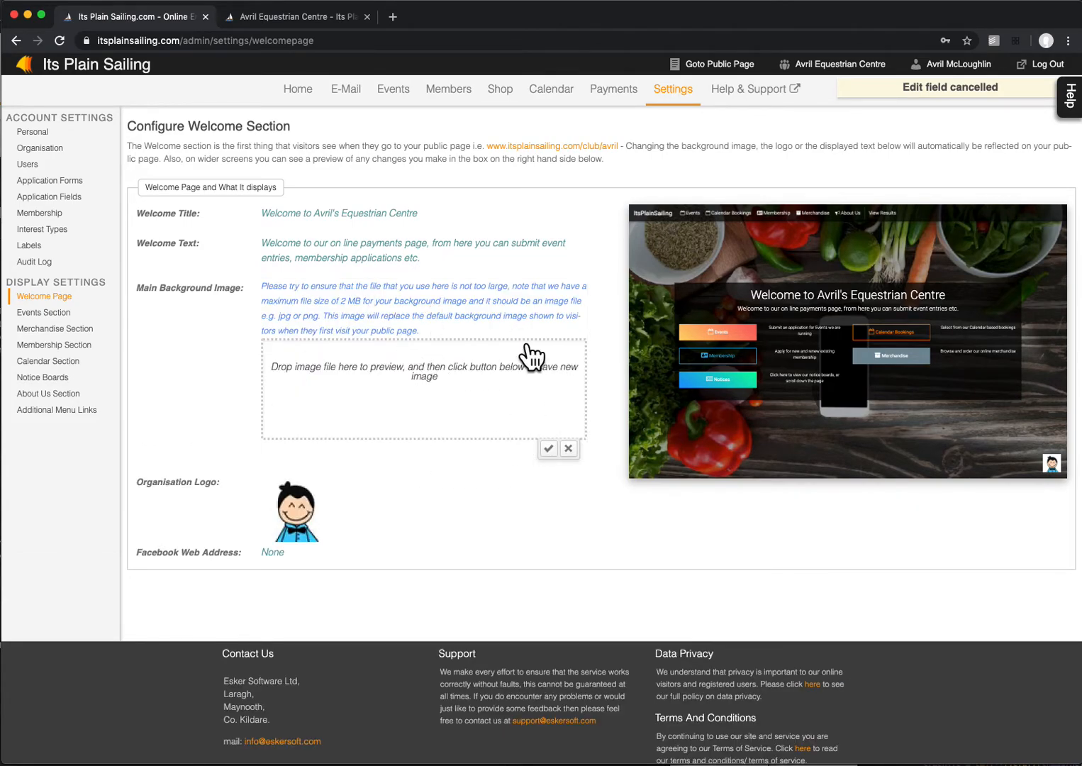
key(super+Tab)
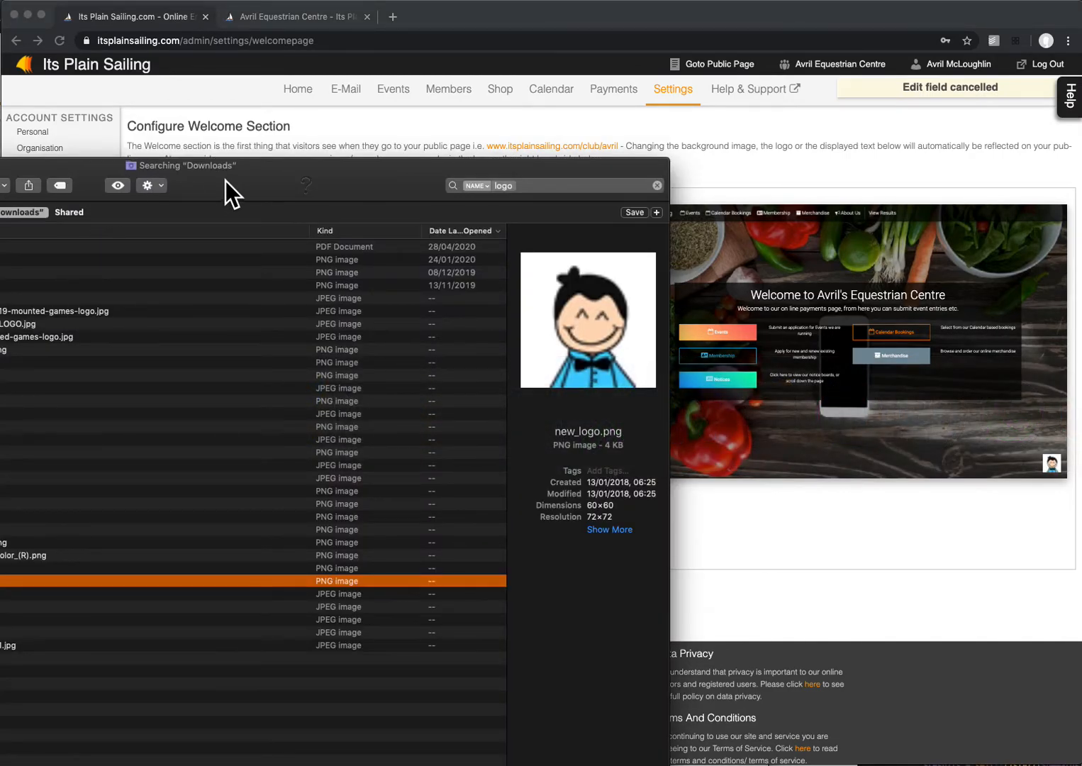
drag(225, 181, 720, 272)
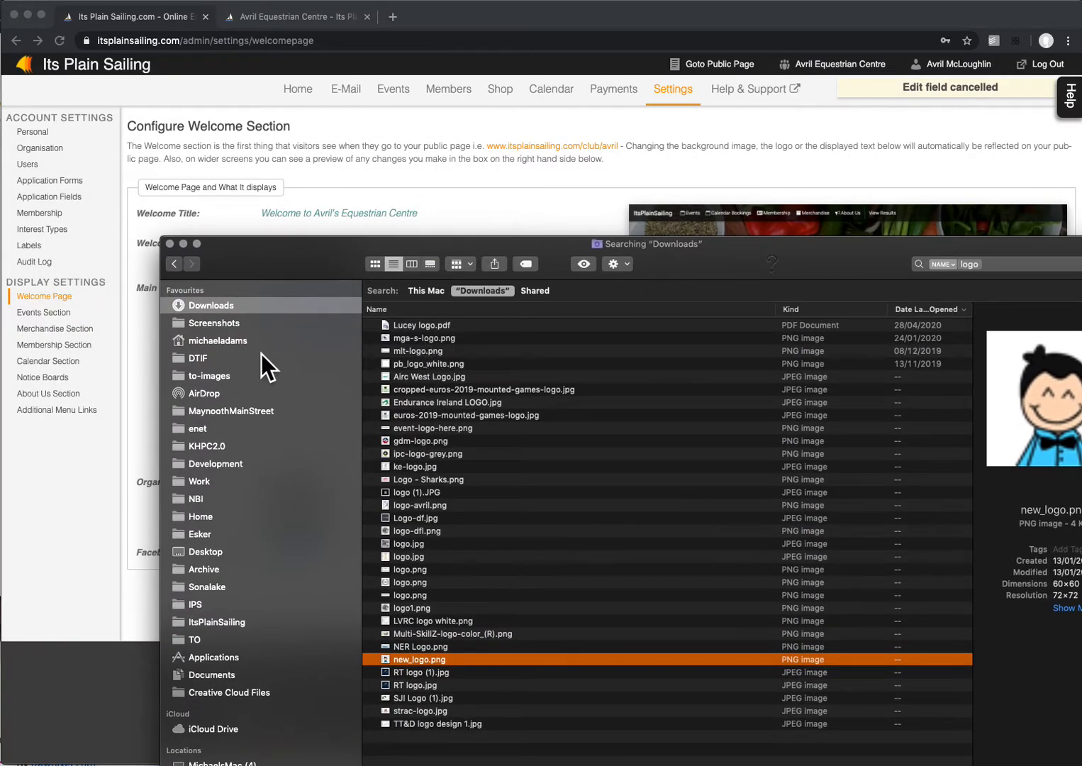
key(Escape)
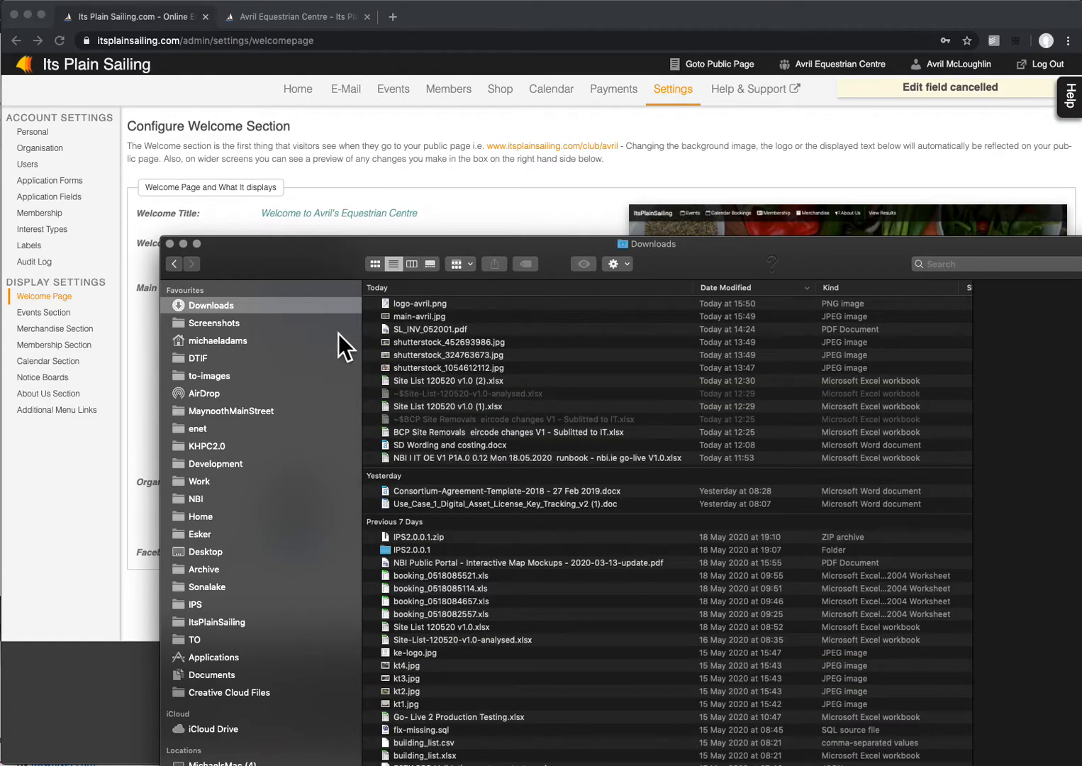
click(424, 305)
click(423, 317)
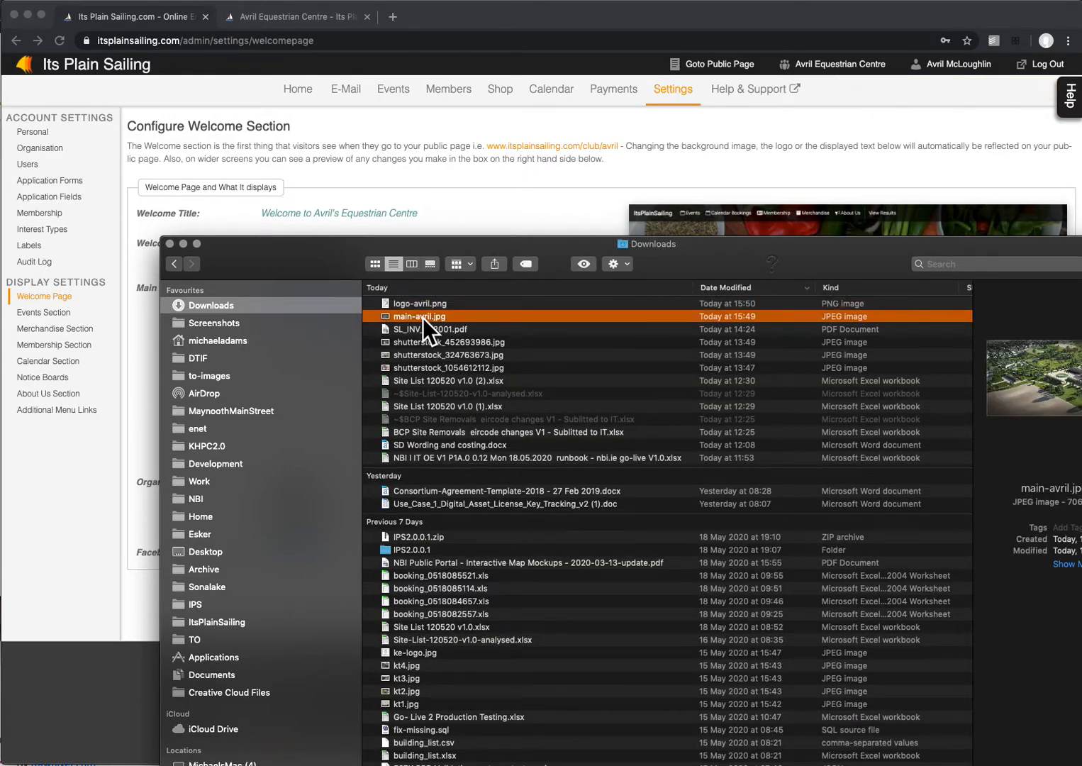
drag(422, 317, 410, 399)
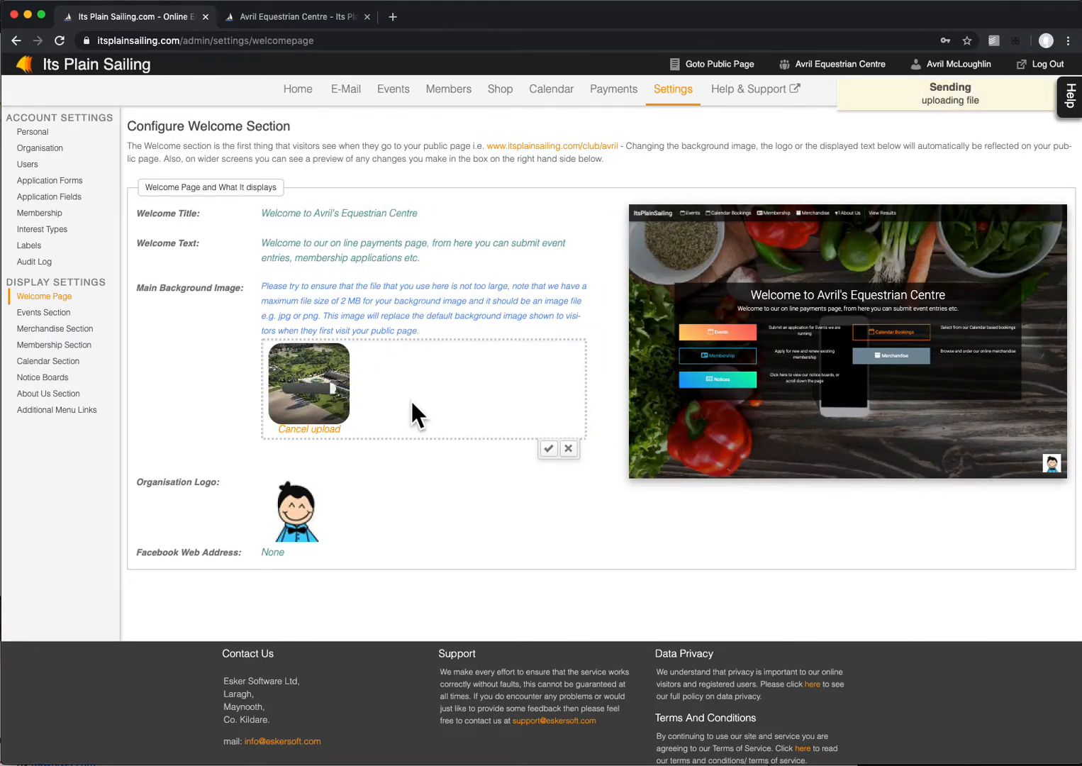
click(548, 450)
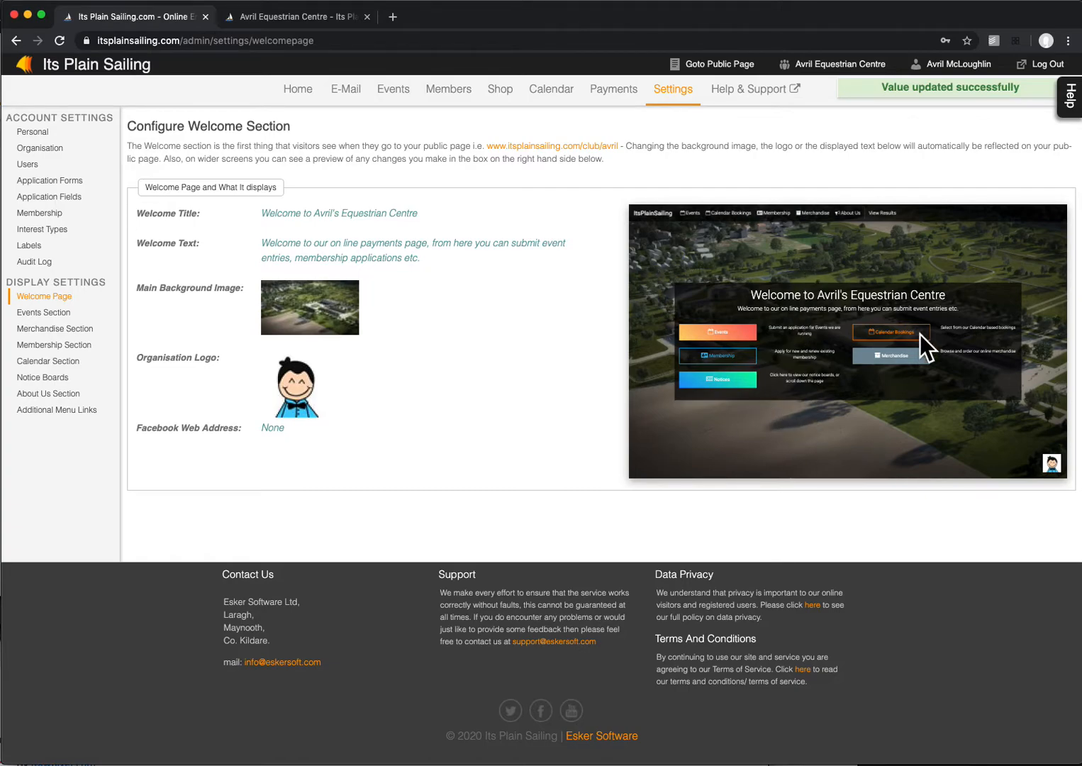
Reload the public page to check its background image, and return to the Welcome Page settings.
click(282, 24)
key(super+r)
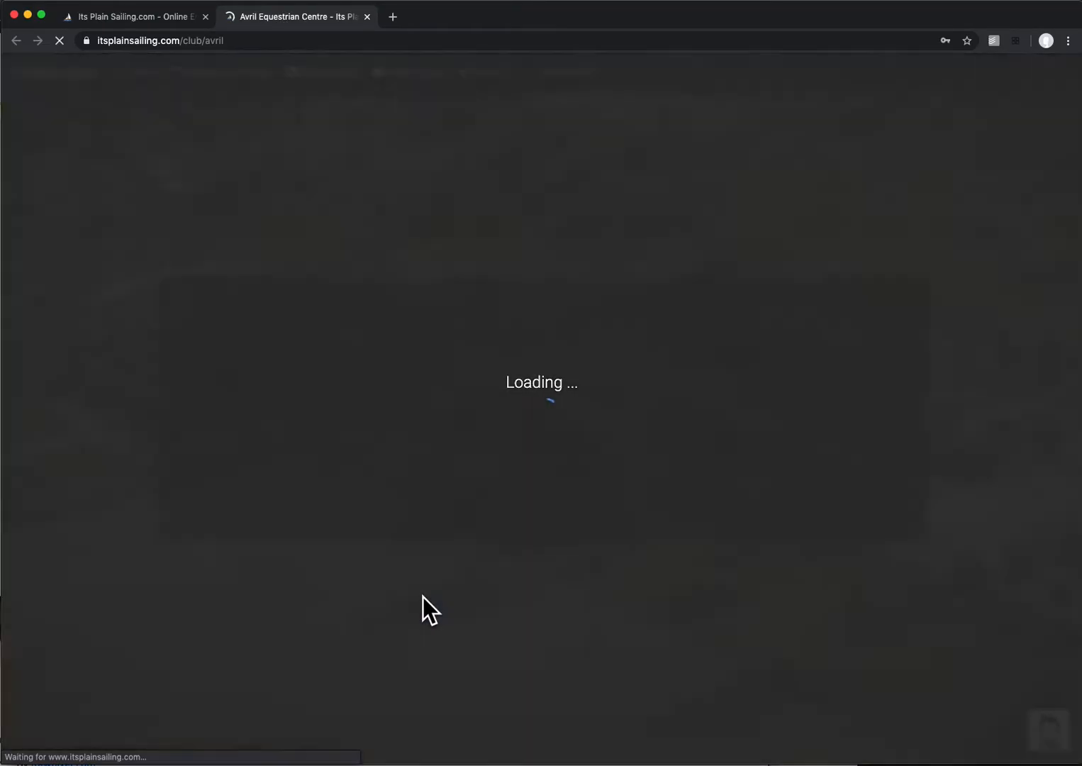
click(150, 15)
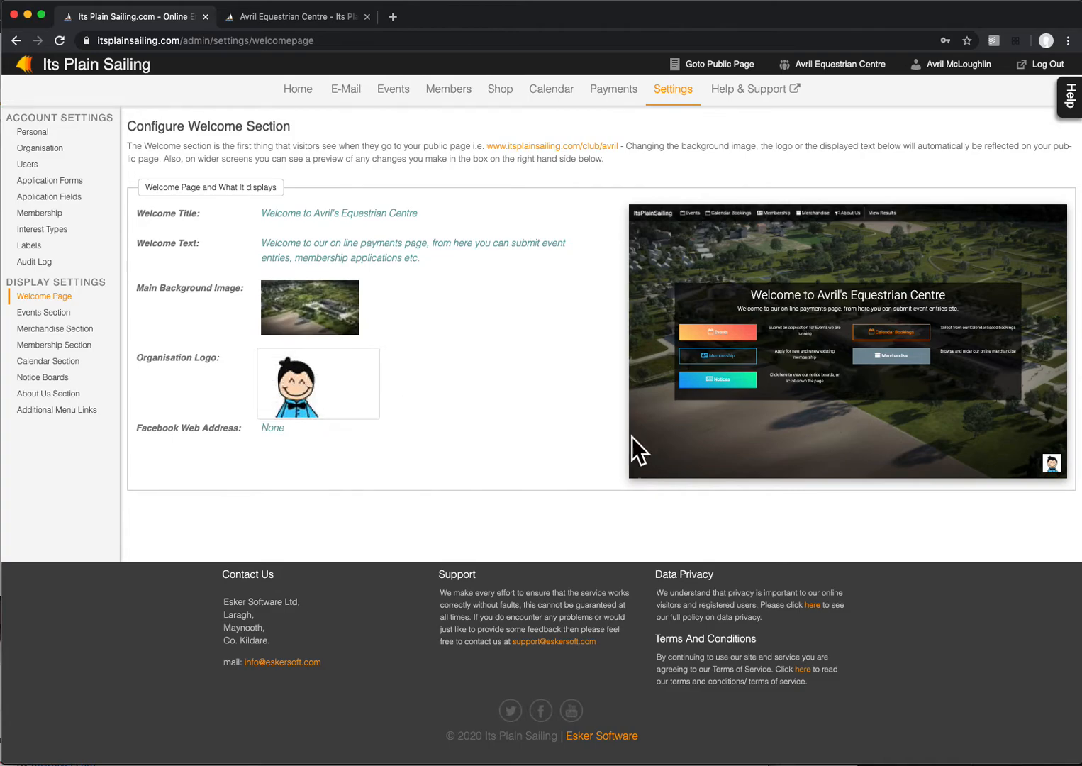
Replace the Organisation Logo with logo-avril.png from the Downloads folder in Finder and save it.
mouse_move(354, 375)
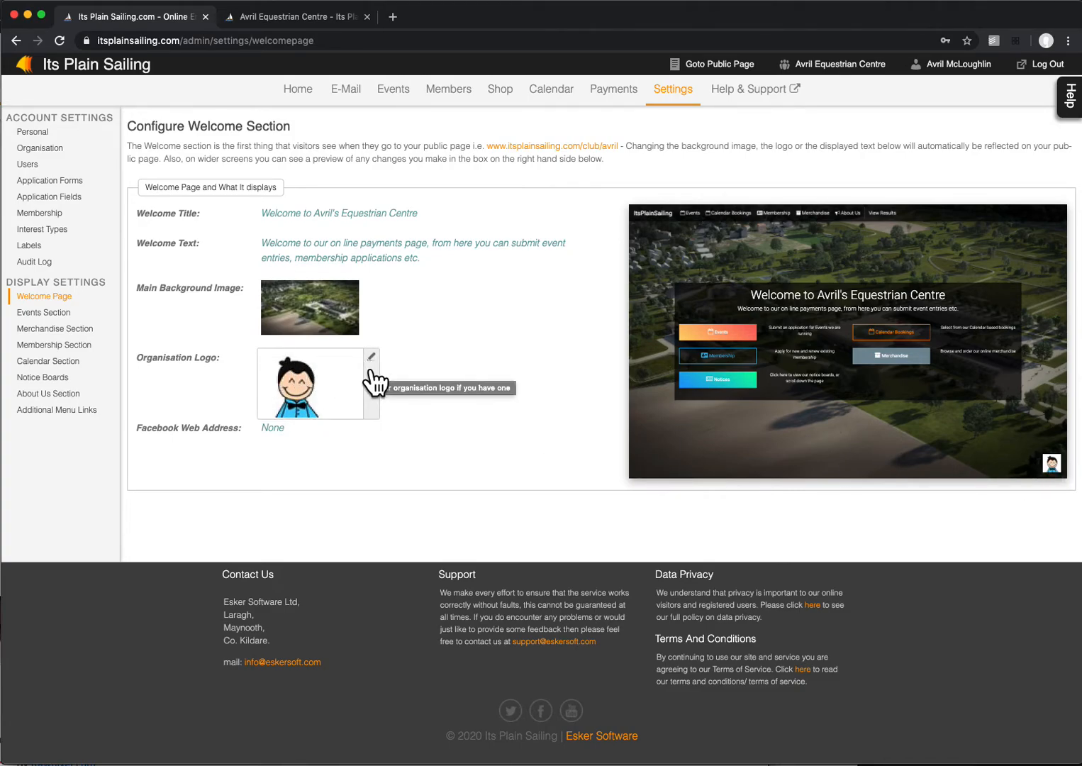
click(371, 370)
key(super+Tab)
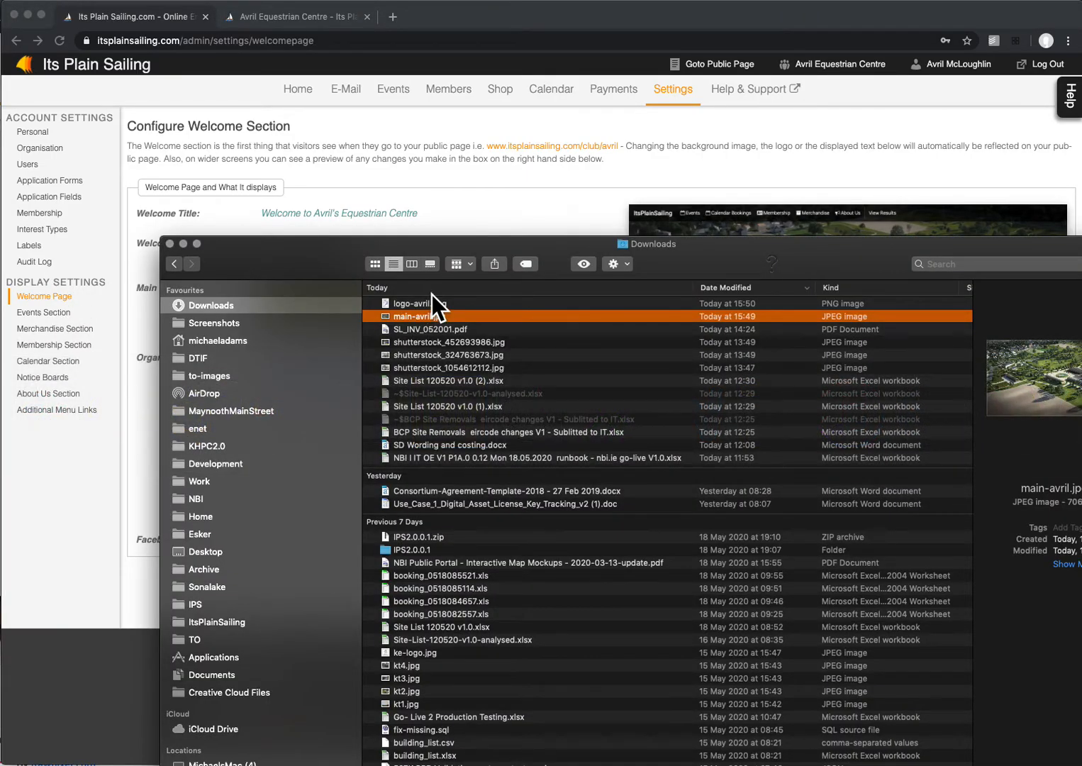
drag(432, 301, 402, 449)
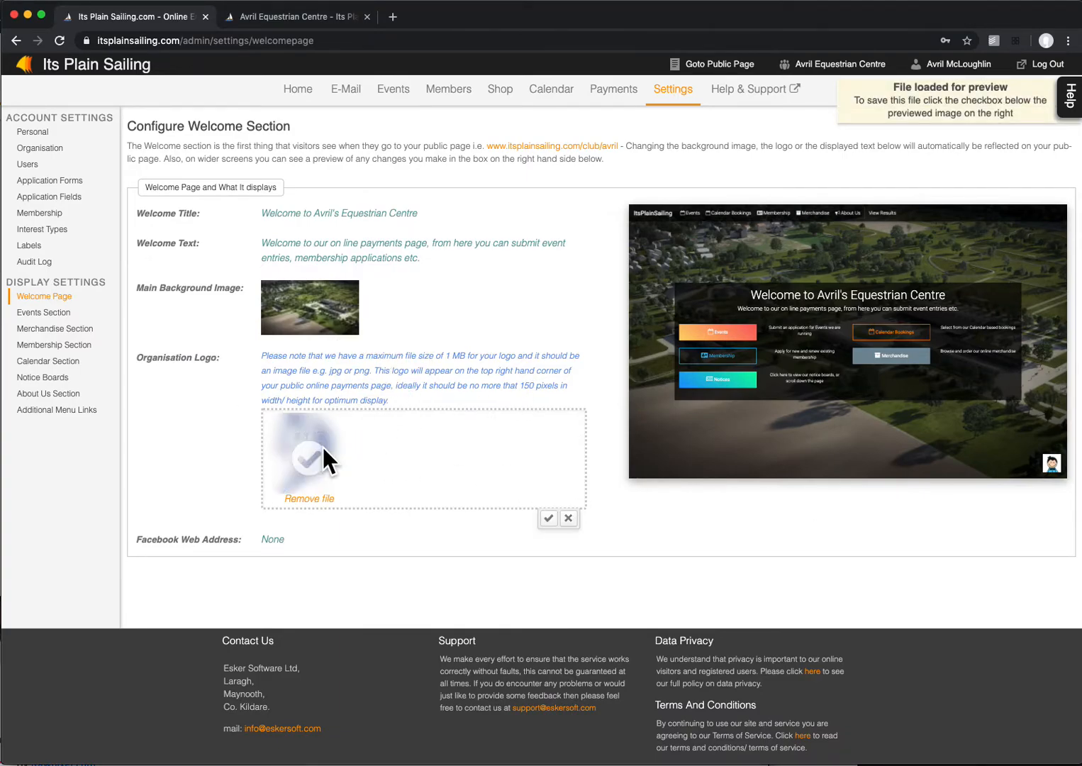
click(549, 520)
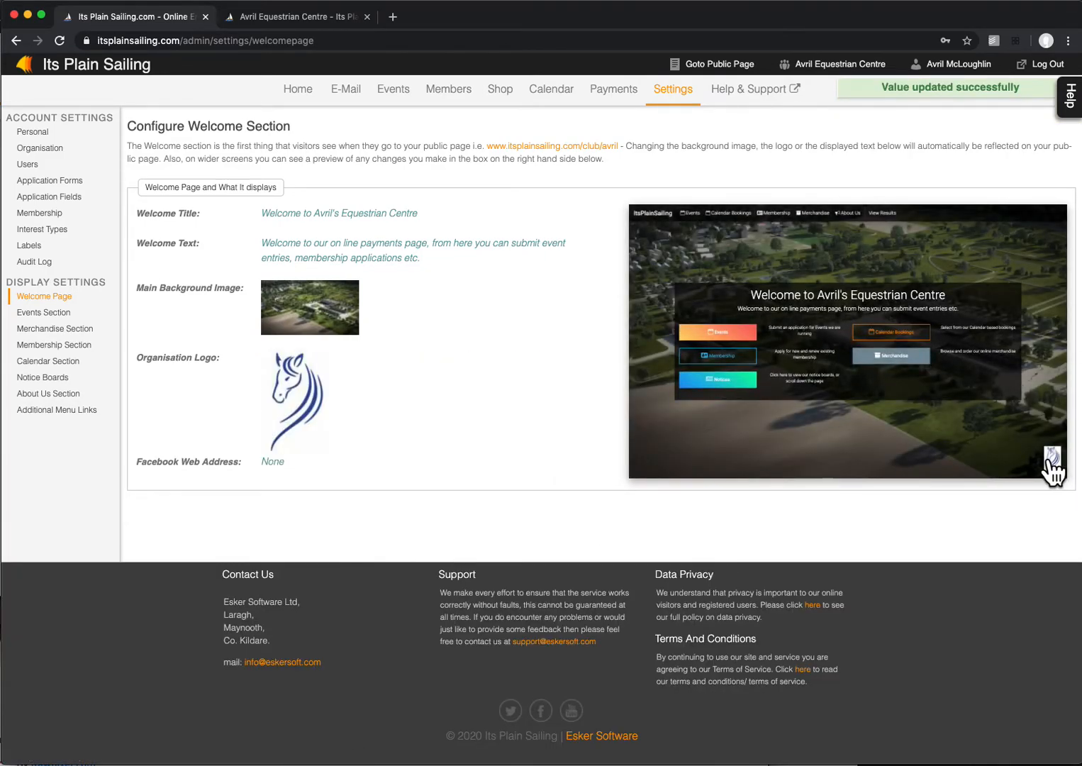
Check the organisation logo on the reloaded public page and return to the Welcome Page settings.
click(285, 18)
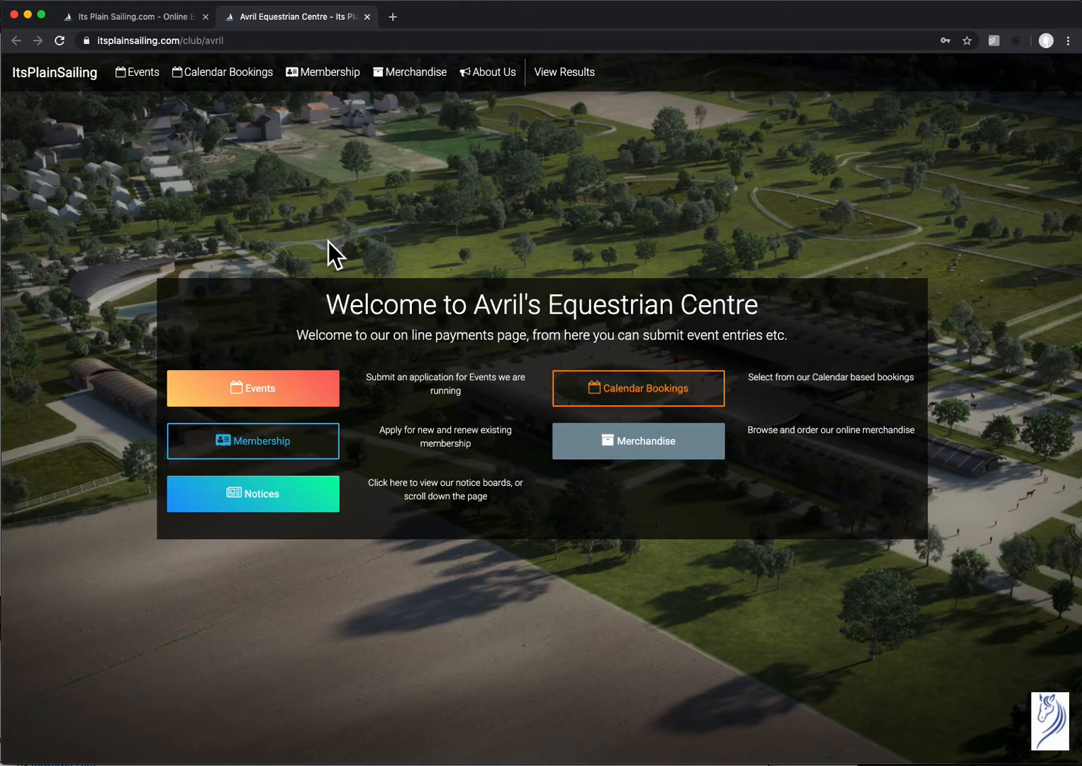
key(super+r)
click(145, 16)
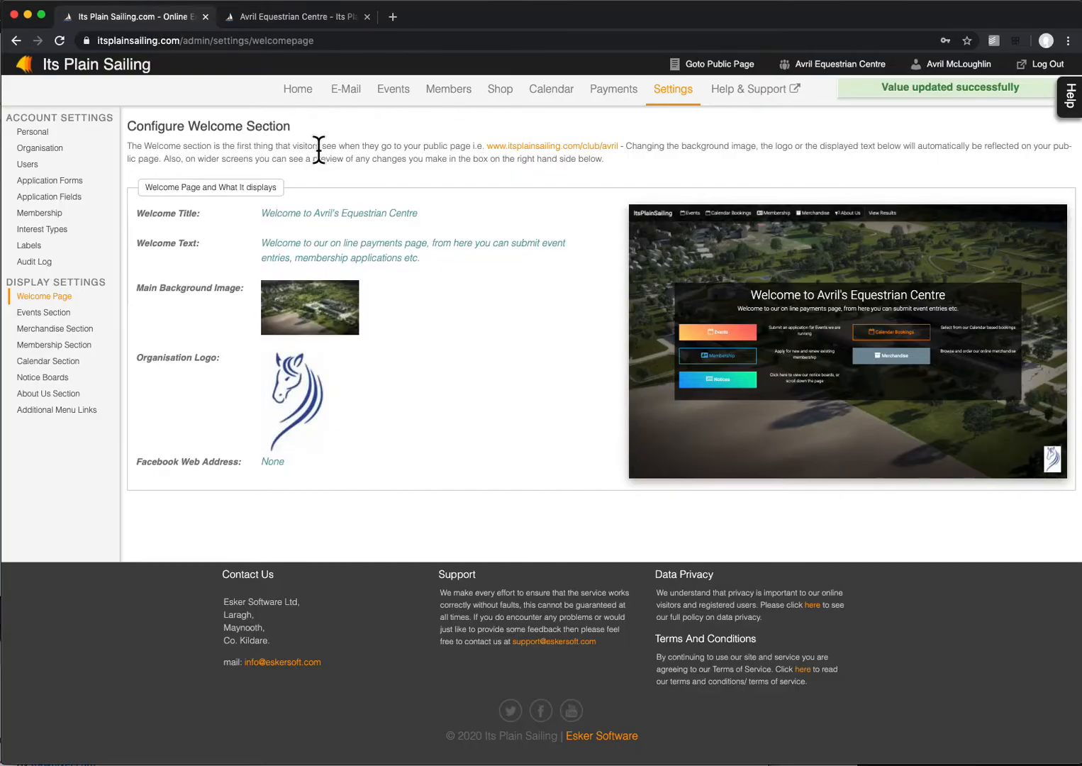
mouse_move(328, 466)
mouse_move(374, 468)
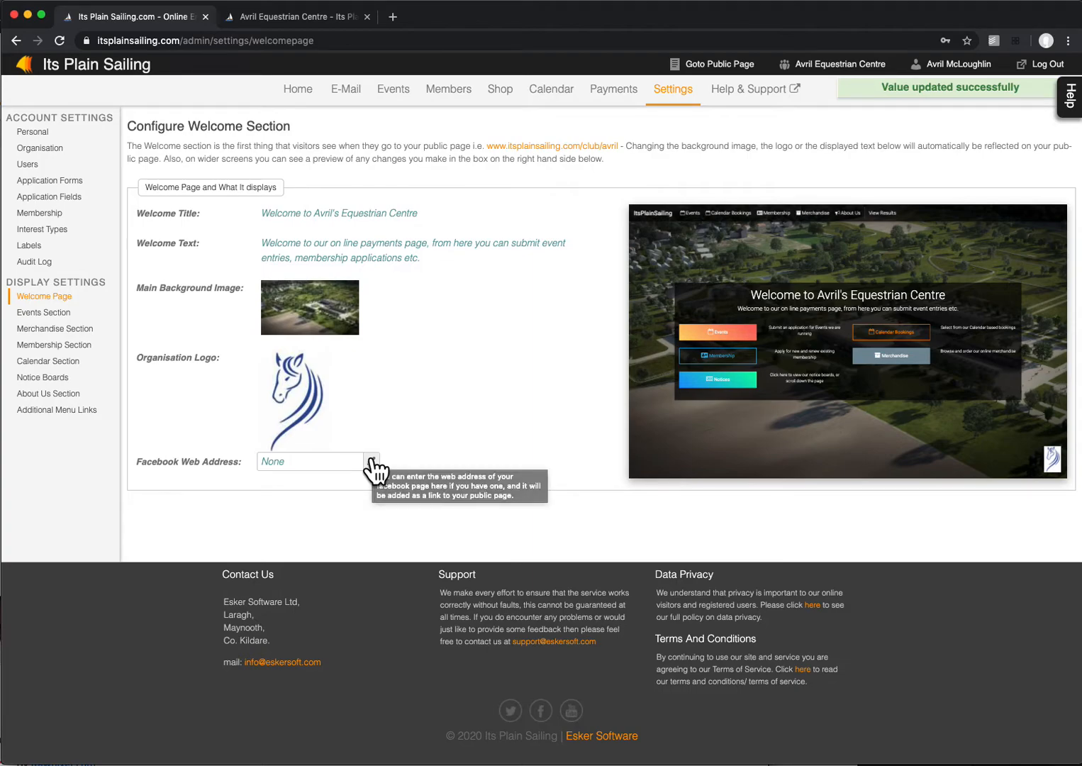
click(373, 464)
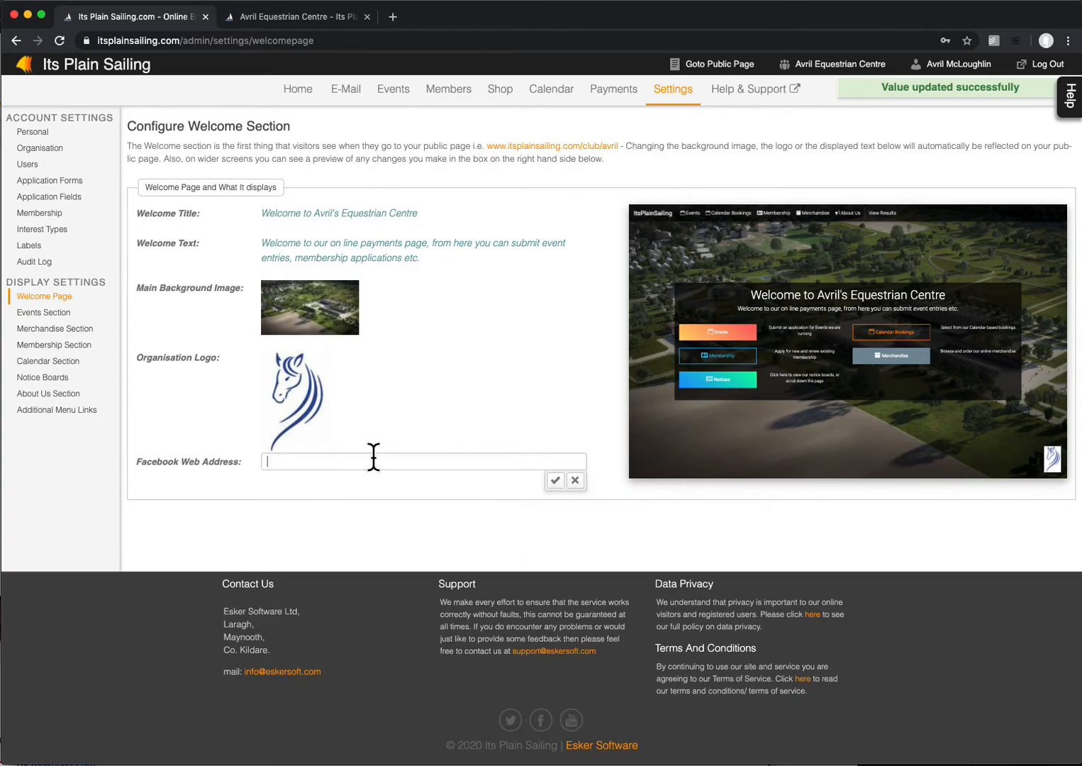
key(super+Tab)
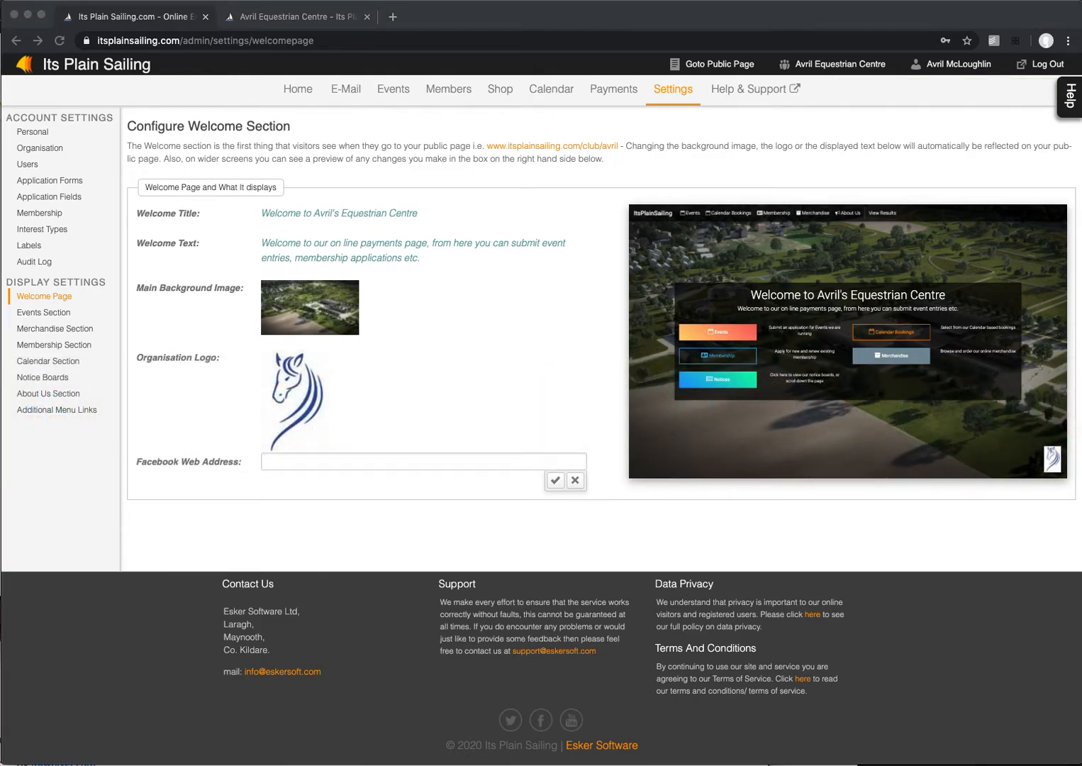
click(330, 460)
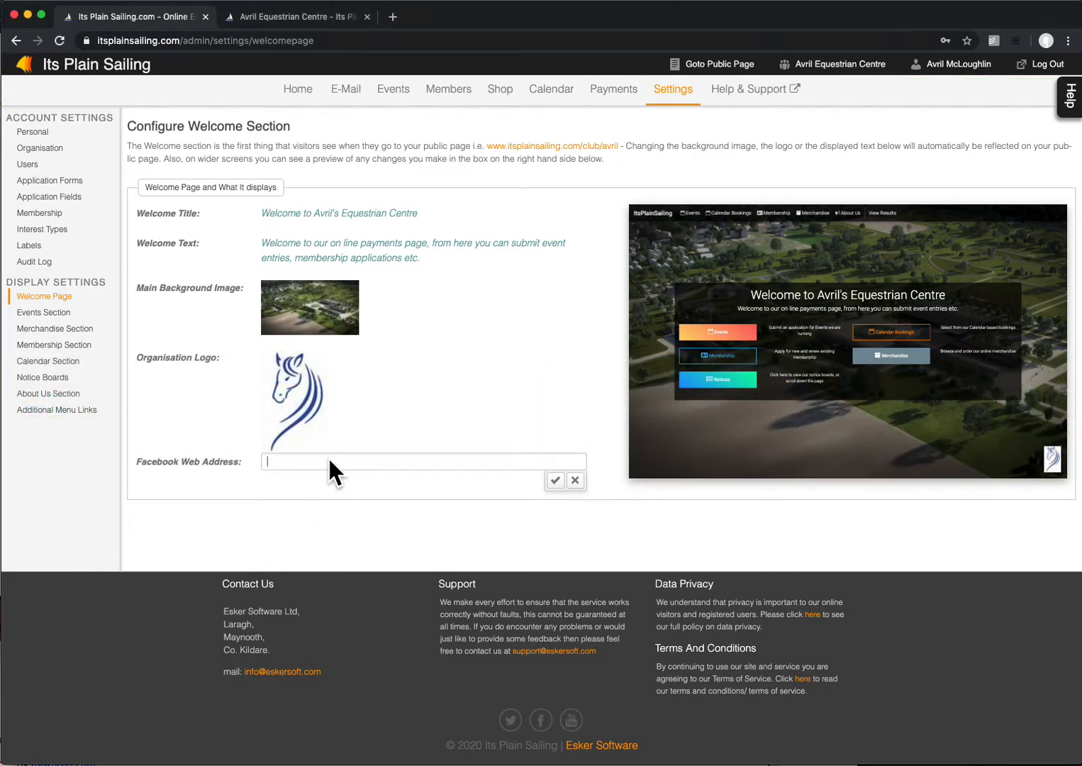
key(super+v)
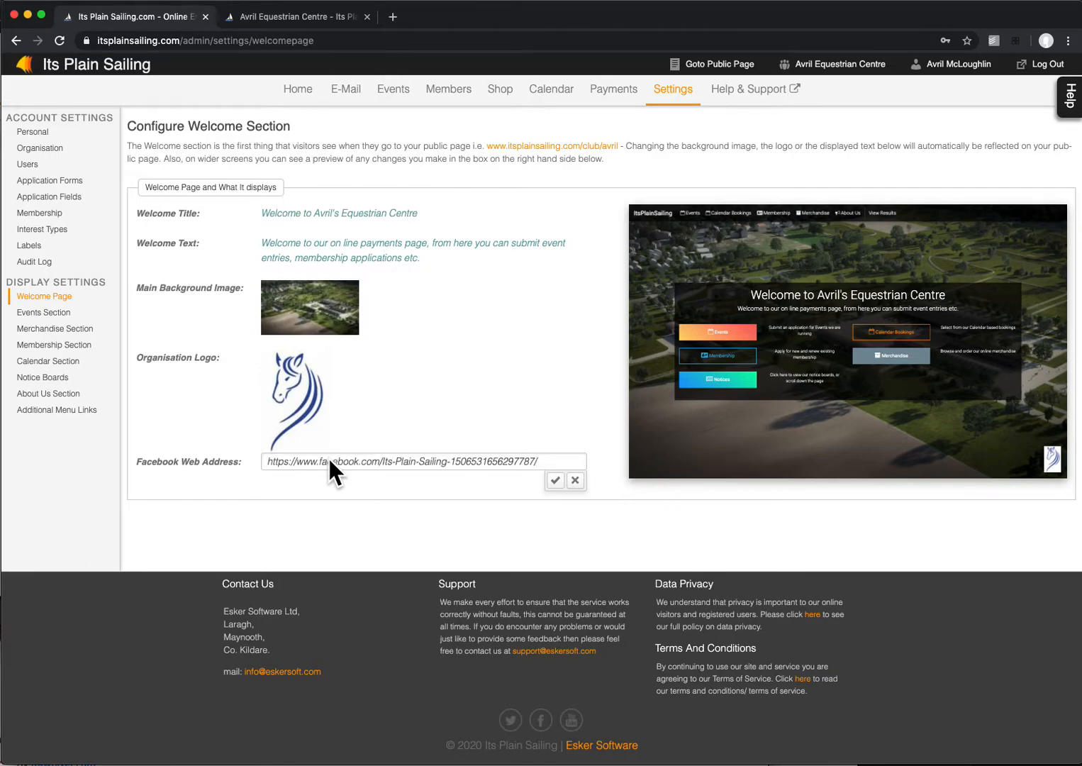
click(555, 480)
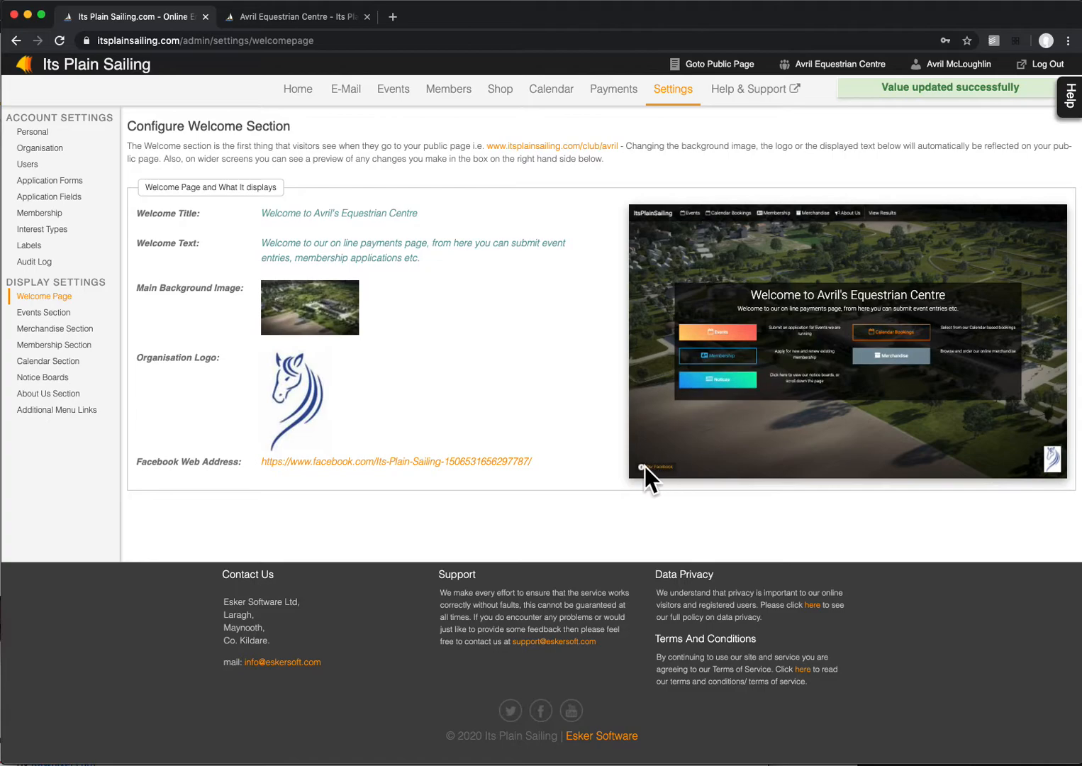
Check the reloaded public page by testing its Facebook link and viewing its section buttons, and return to the Welcome Page settings.
click(305, 16)
key(super+r)
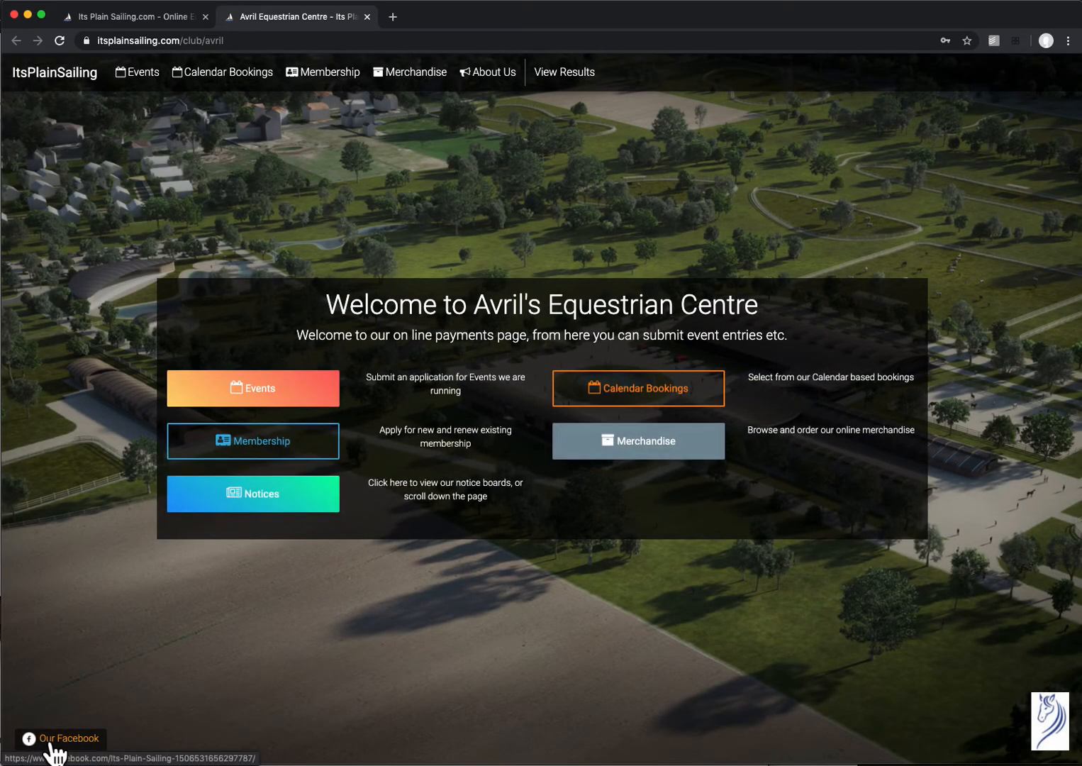
click(48, 742)
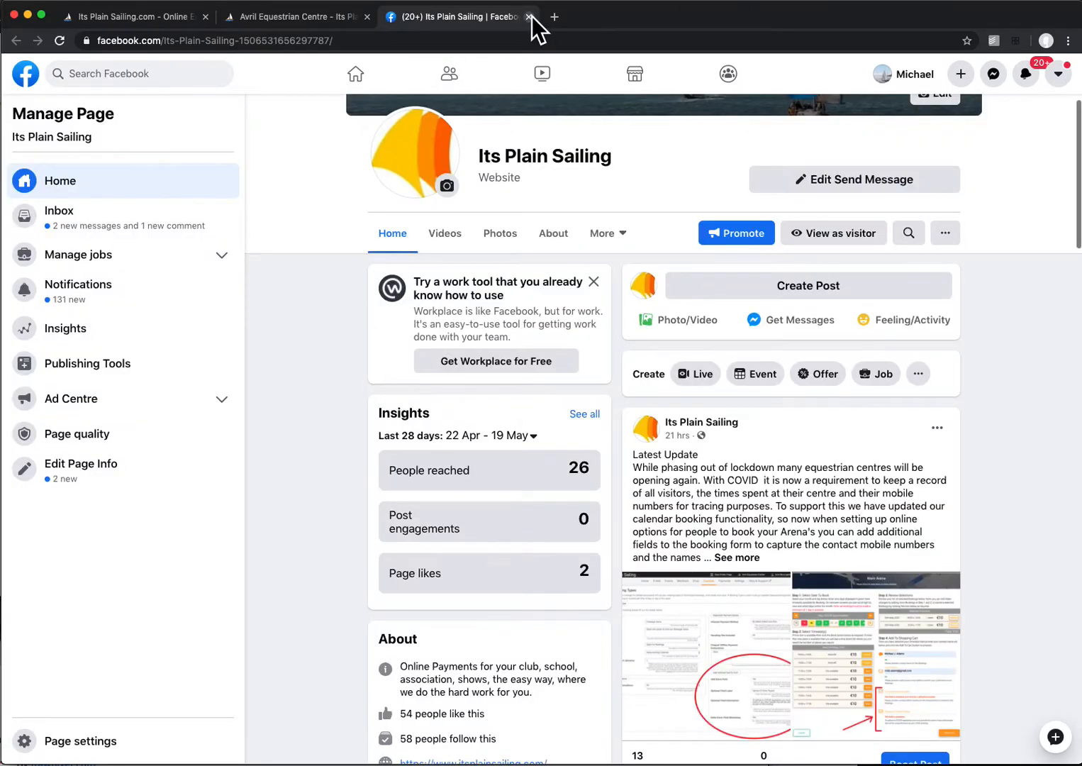
click(529, 16)
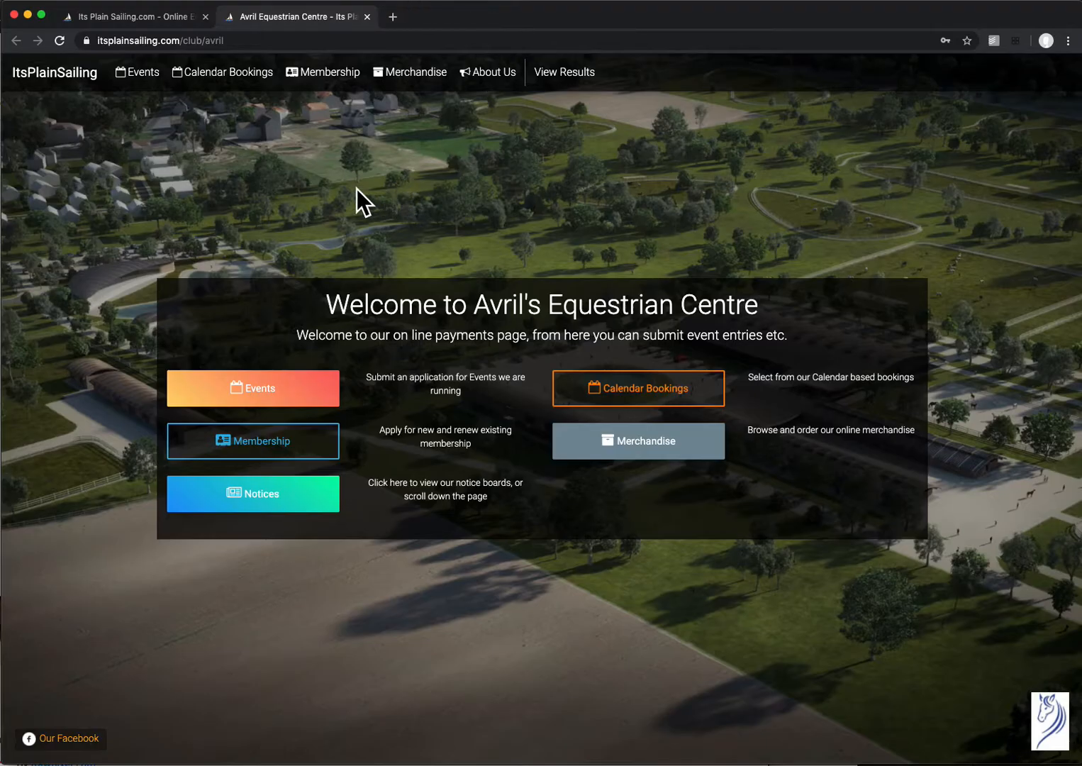
click(151, 18)
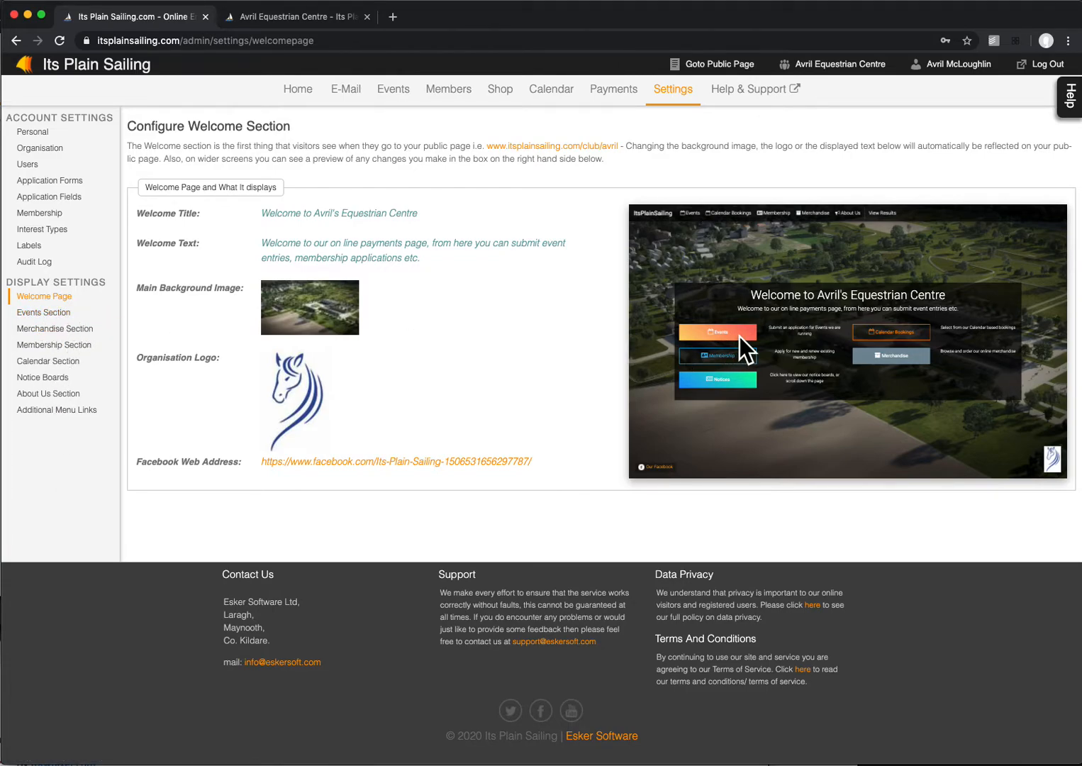
click(294, 20)
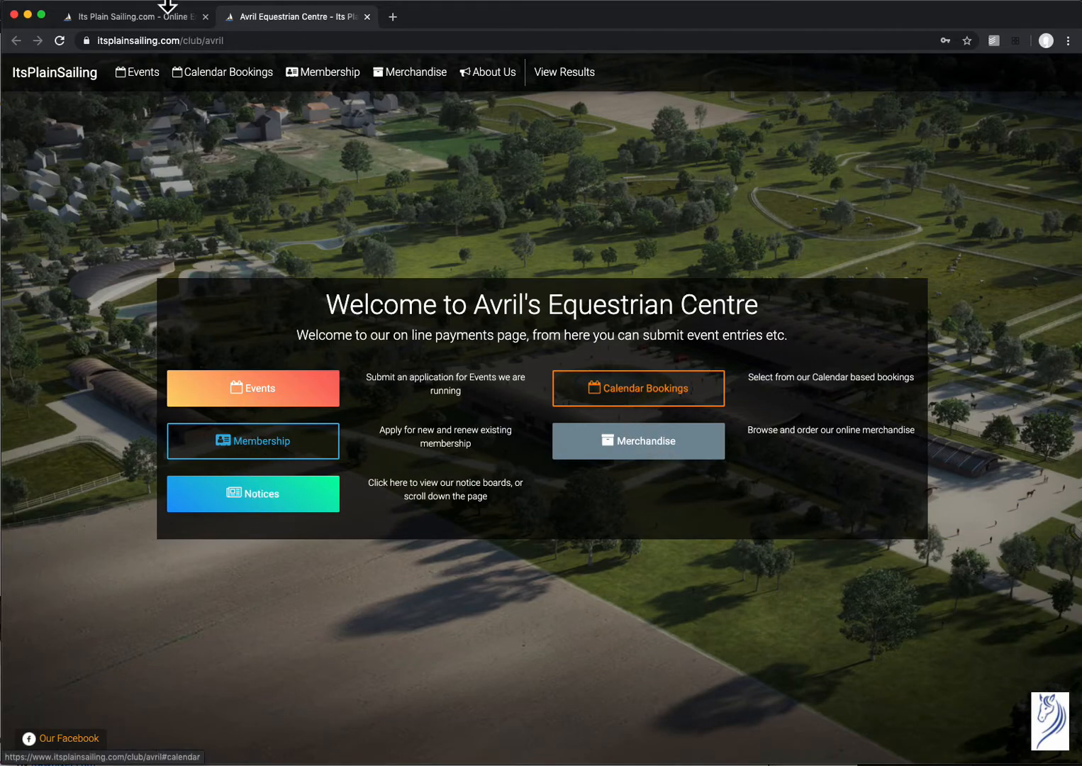
click(141, 17)
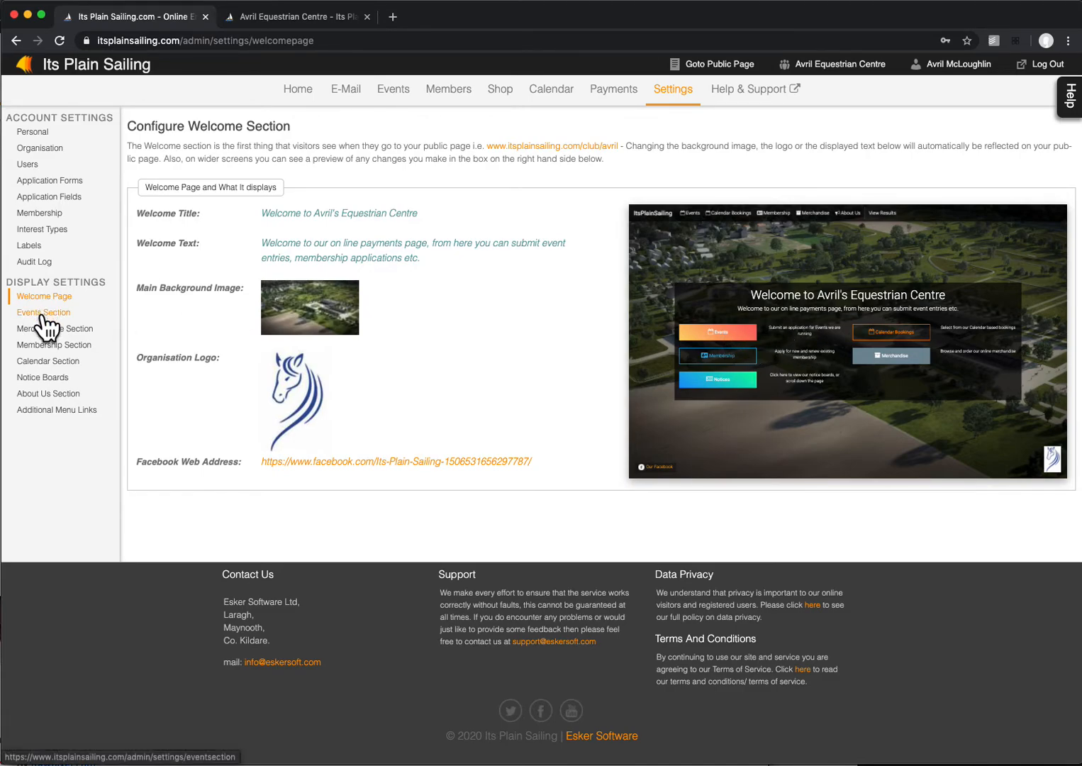
Set the Button Display Text of the Calendar Section to "Arena Bookings" and save it.
click(59, 362)
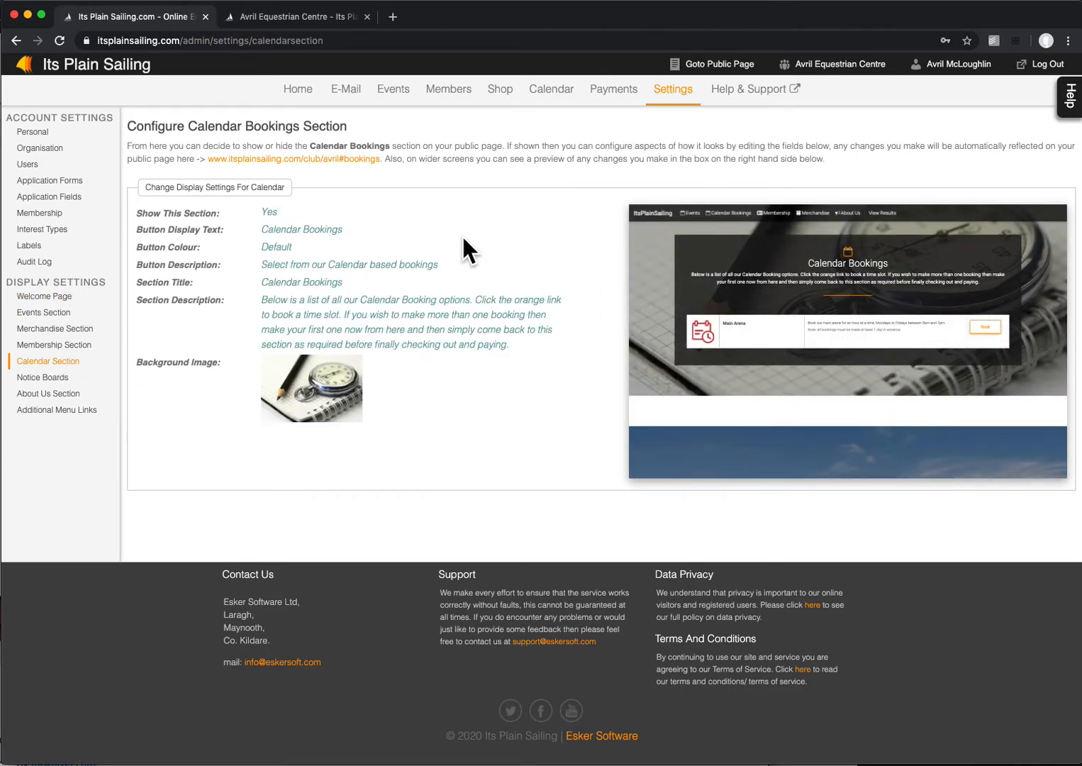
click(370, 228)
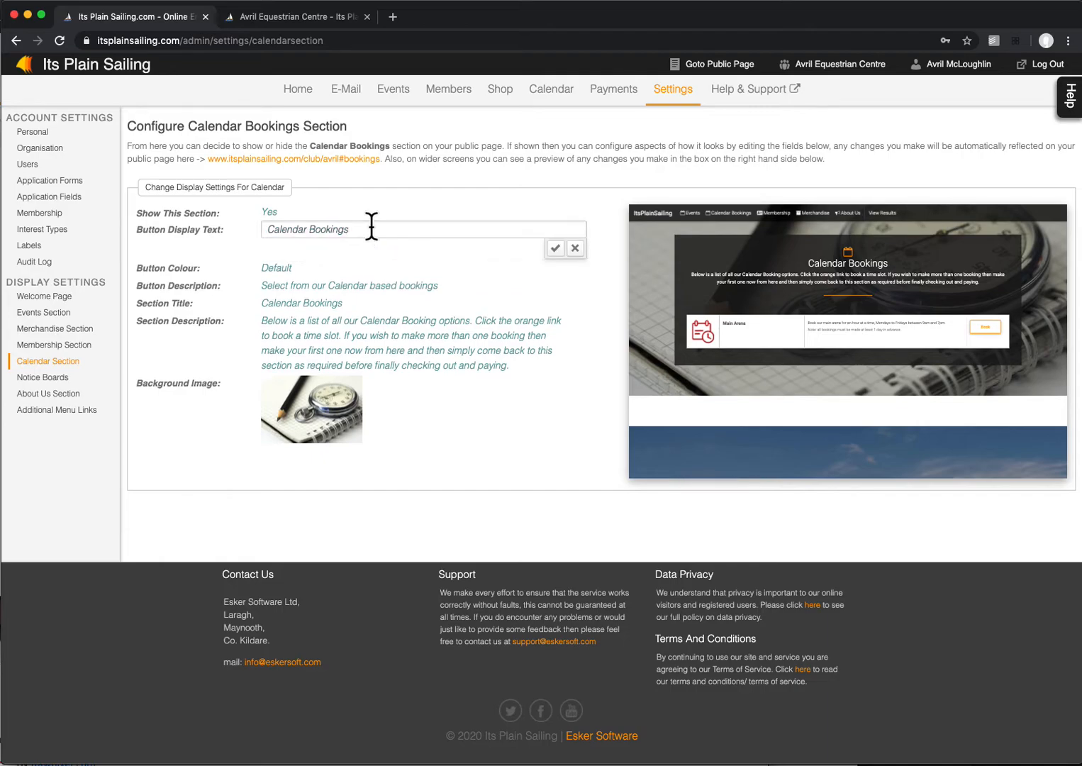
key(super+a)
key(Left)
key(alt+shift+Right)
text(Arena)
click(556, 249)
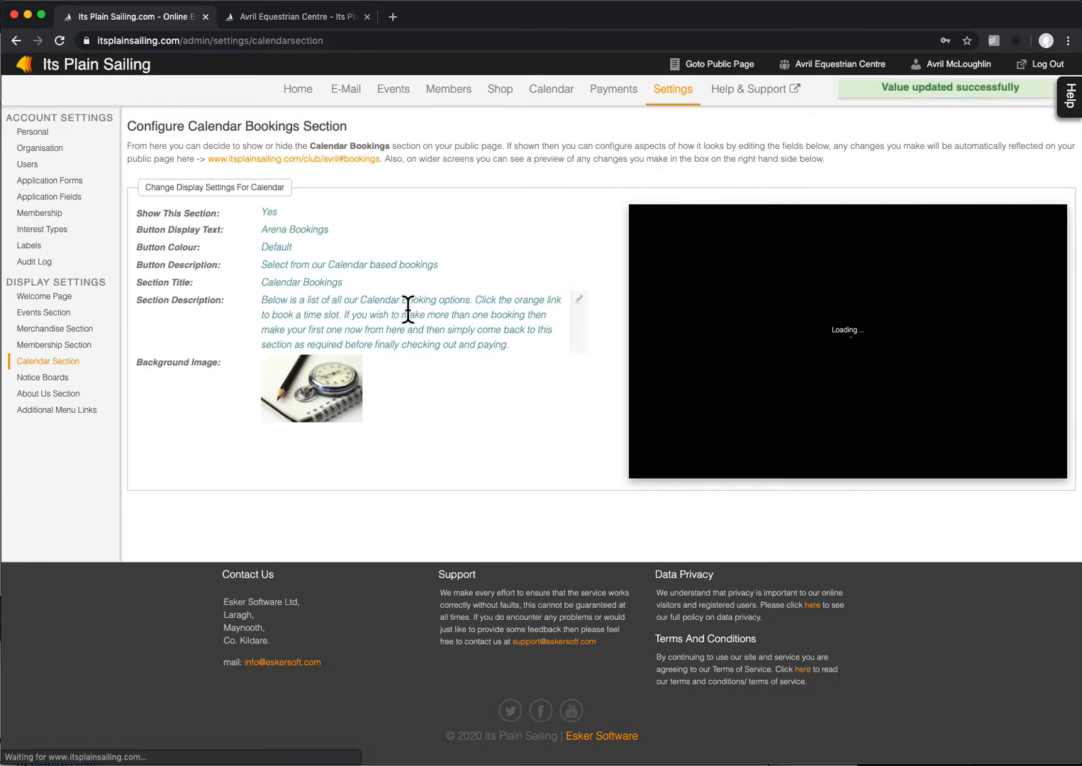
click(375, 284)
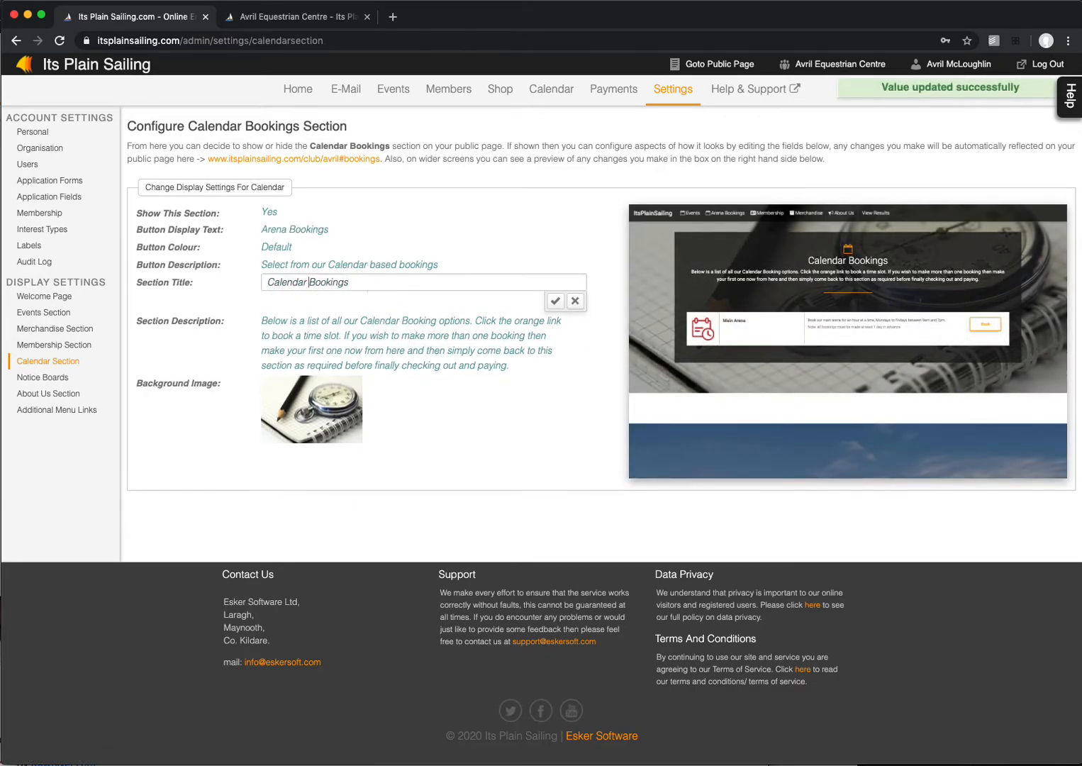
key(super+a)
key(Left)
key(alt+shift+Right)
Check the Arena Bookings button on the reloaded public page and return to the Calendar Section settings.
click(270, 17)
key(super+r)
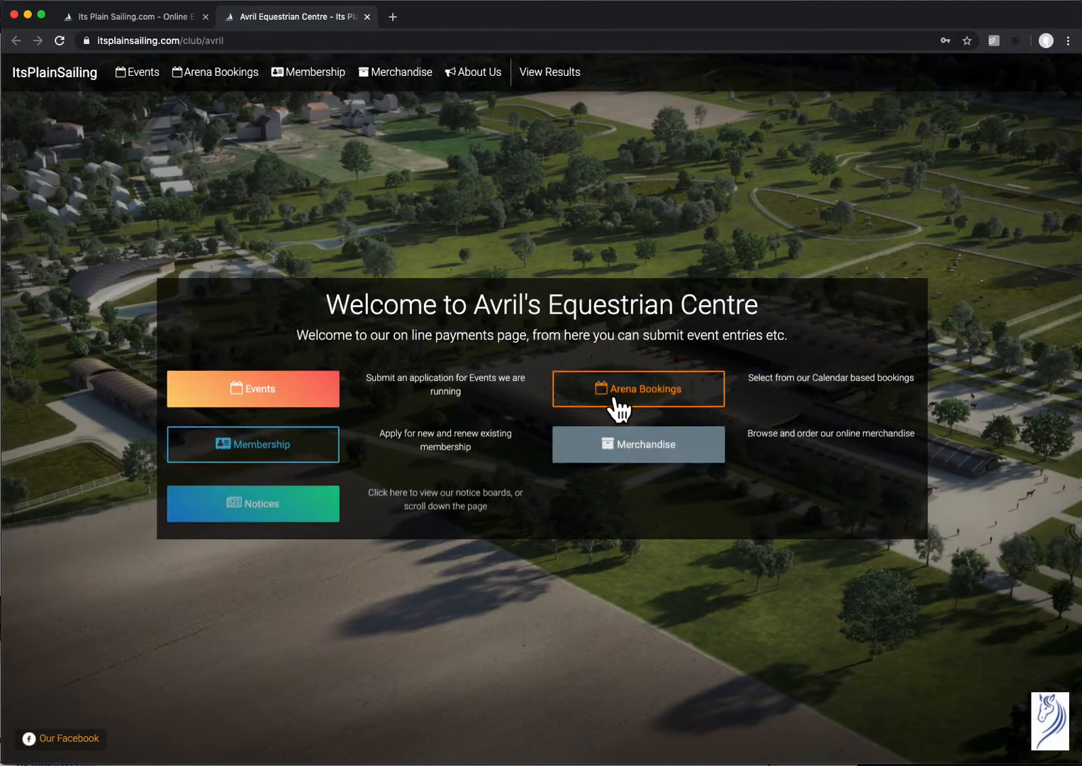
click(135, 15)
click(394, 253)
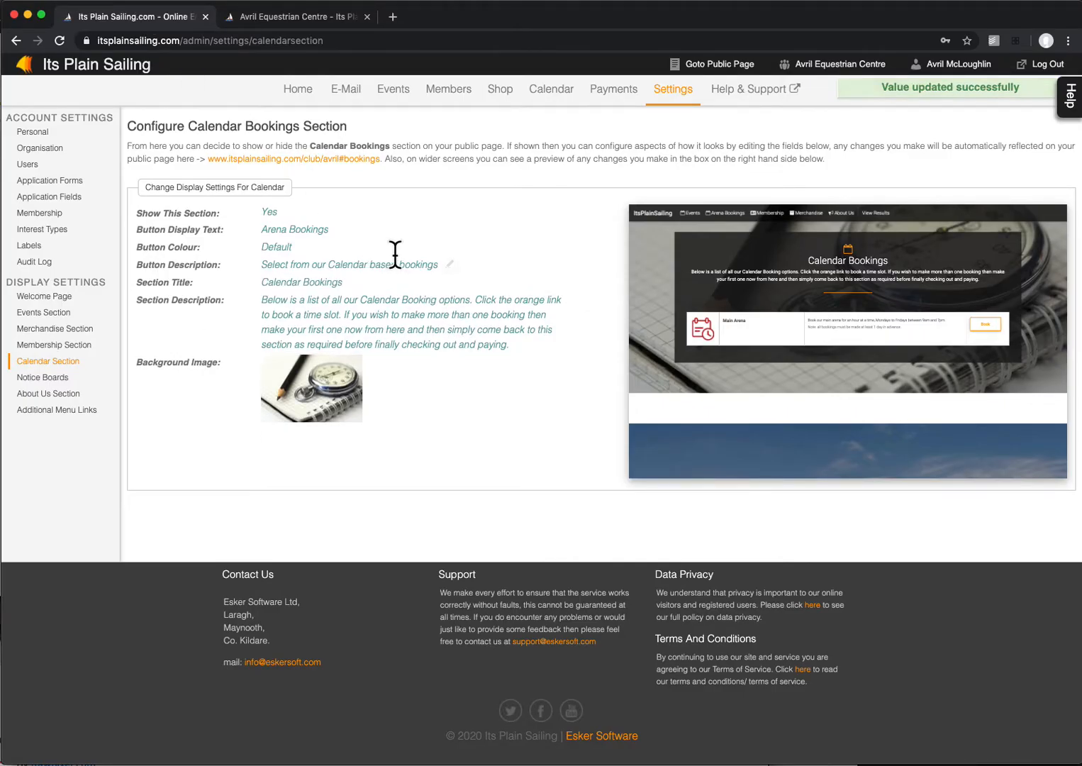
Change the Calendar Section's Button Description to "Click here to book one of our arenas" and save it.
click(451, 263)
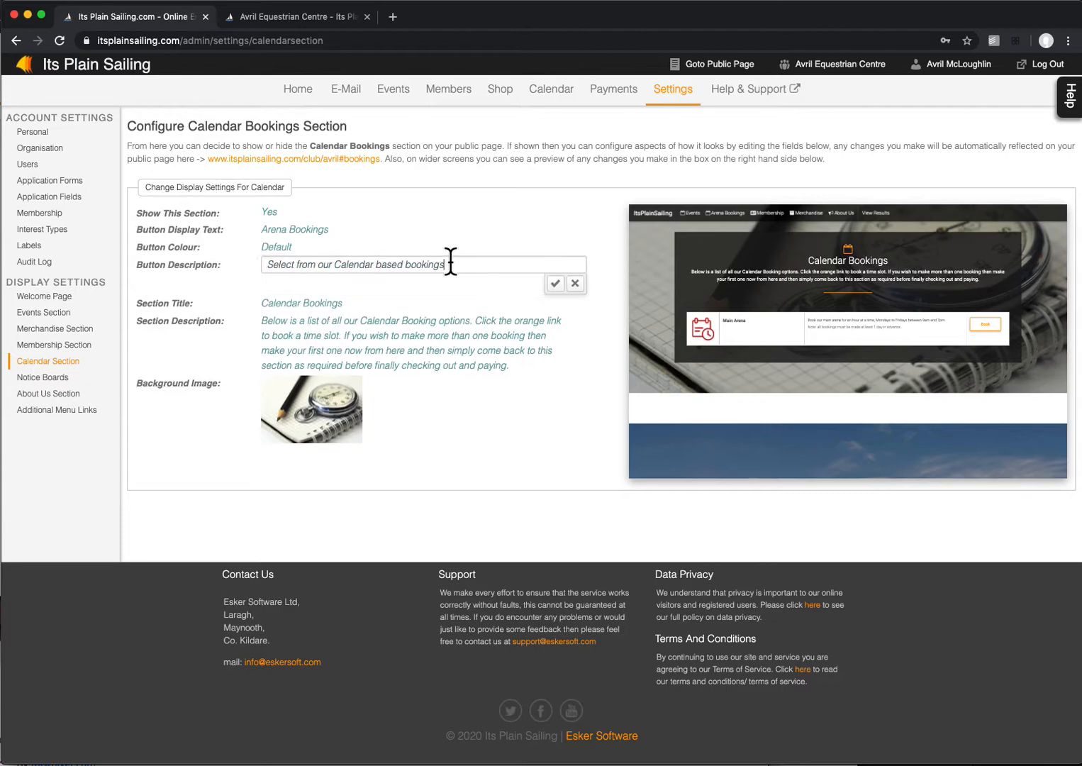
key(alt+Left)
key(alt+Left)
key(alt+shift+Left)
key(alt+Left)
key(super+a)
text(C)
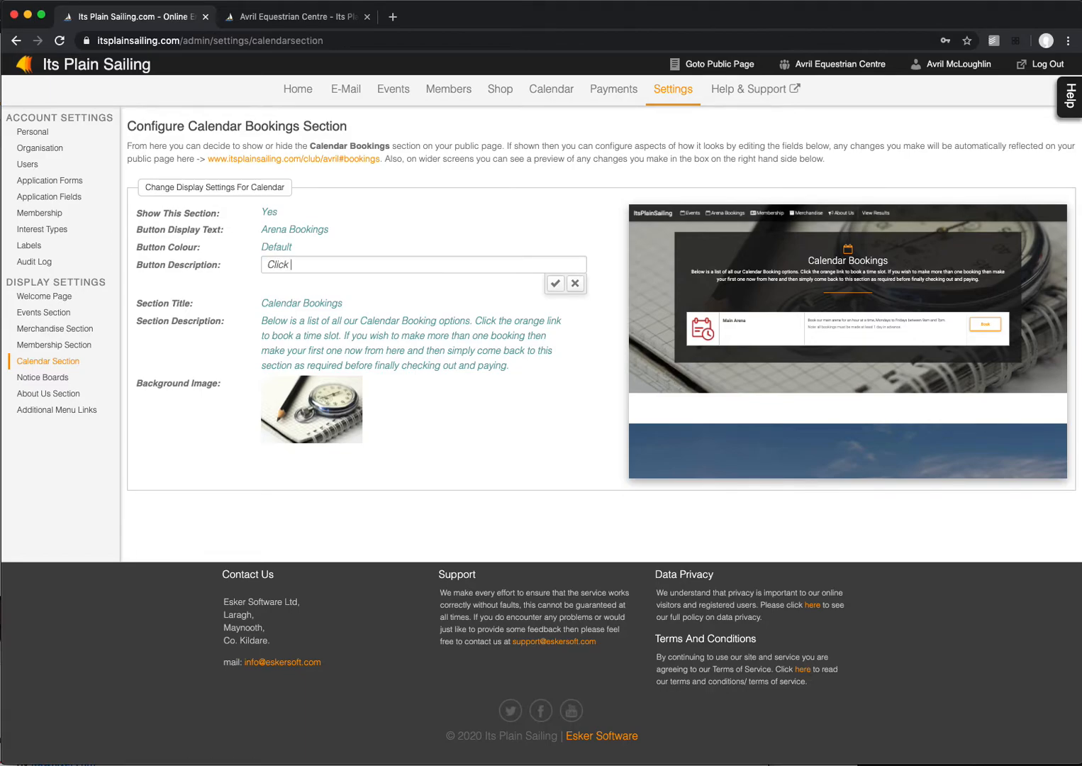
text(lick here to book one of our arenas)
key(Return)
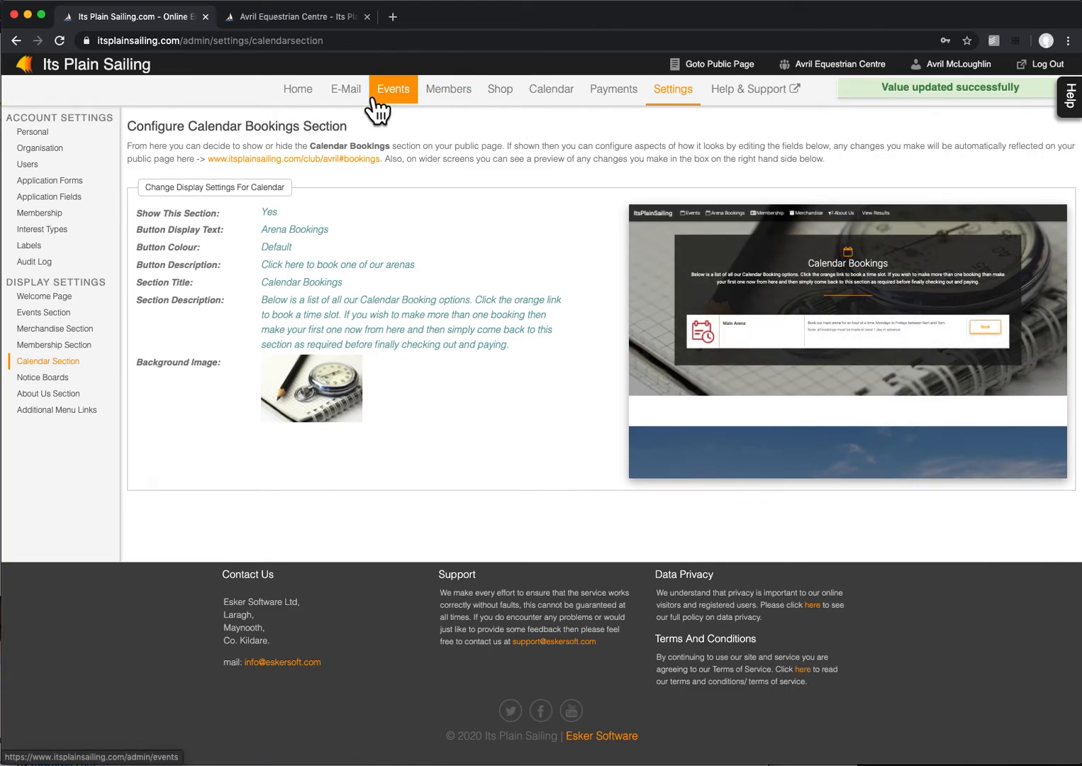
Check the Arena Bookings button description on the reloaded public page and return to the Calendar Section settings.
click(316, 21)
key(super+r)
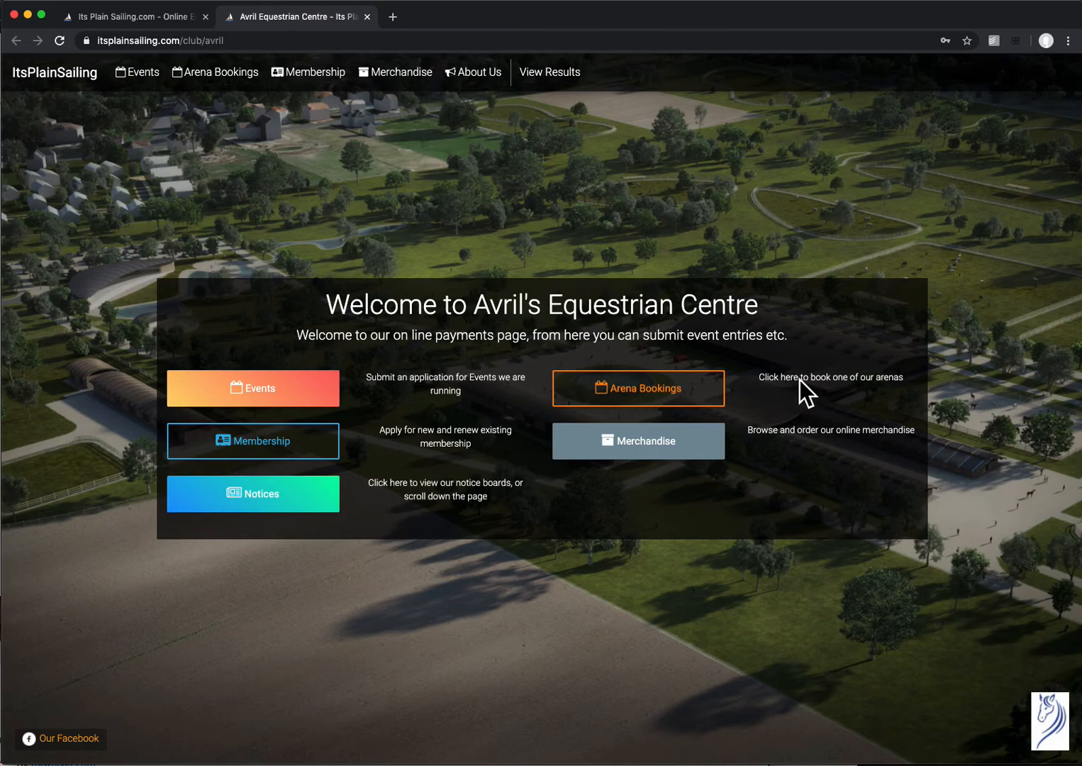
click(146, 17)
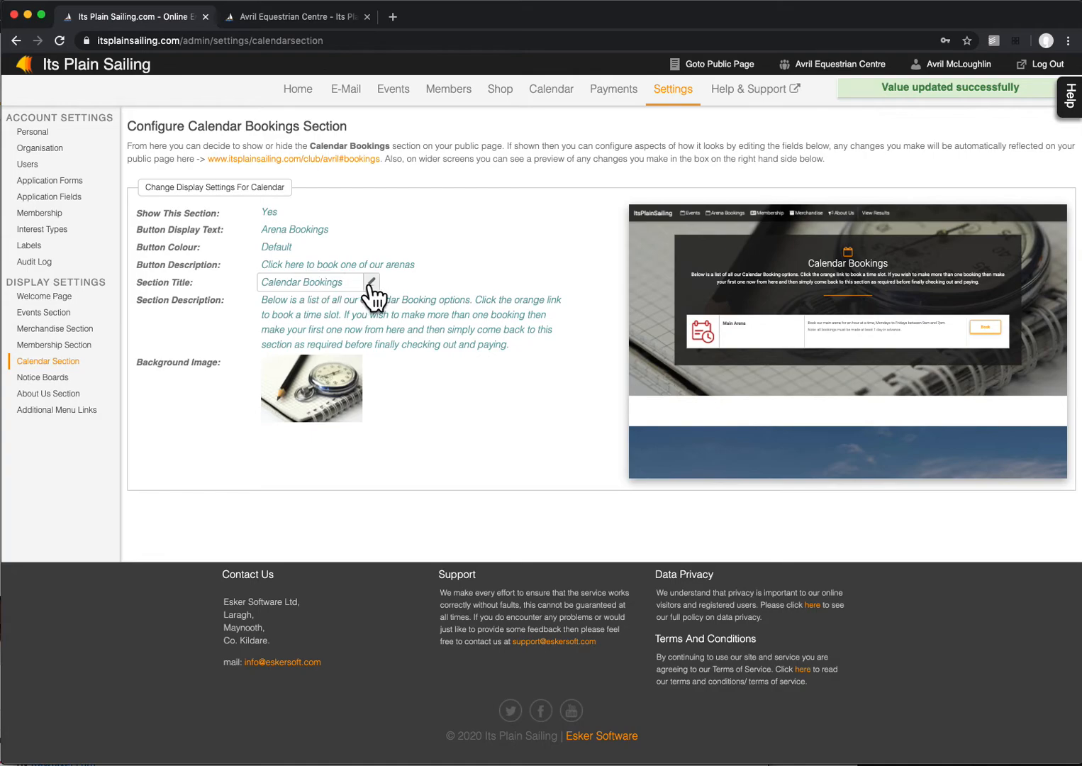
Change the Section Title of the Calendar Section to "Arena Bookings" and save it.
click(369, 285)
double_click(292, 283)
text(Aren)
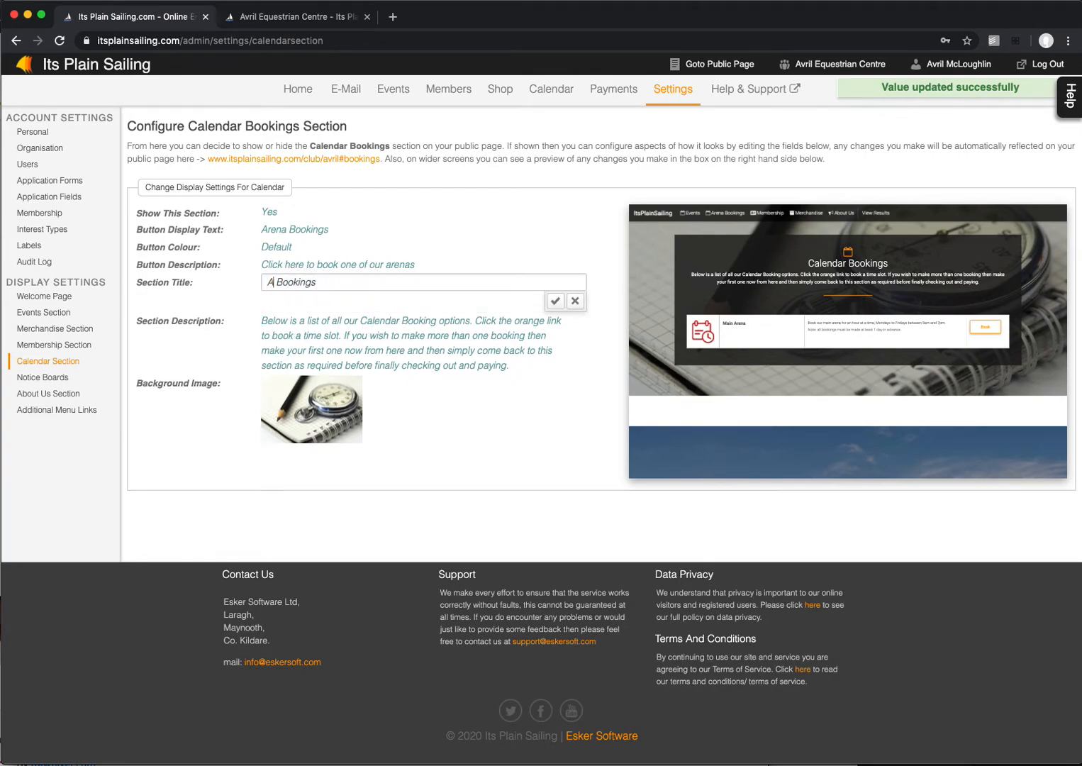
text(a)
key(Return)
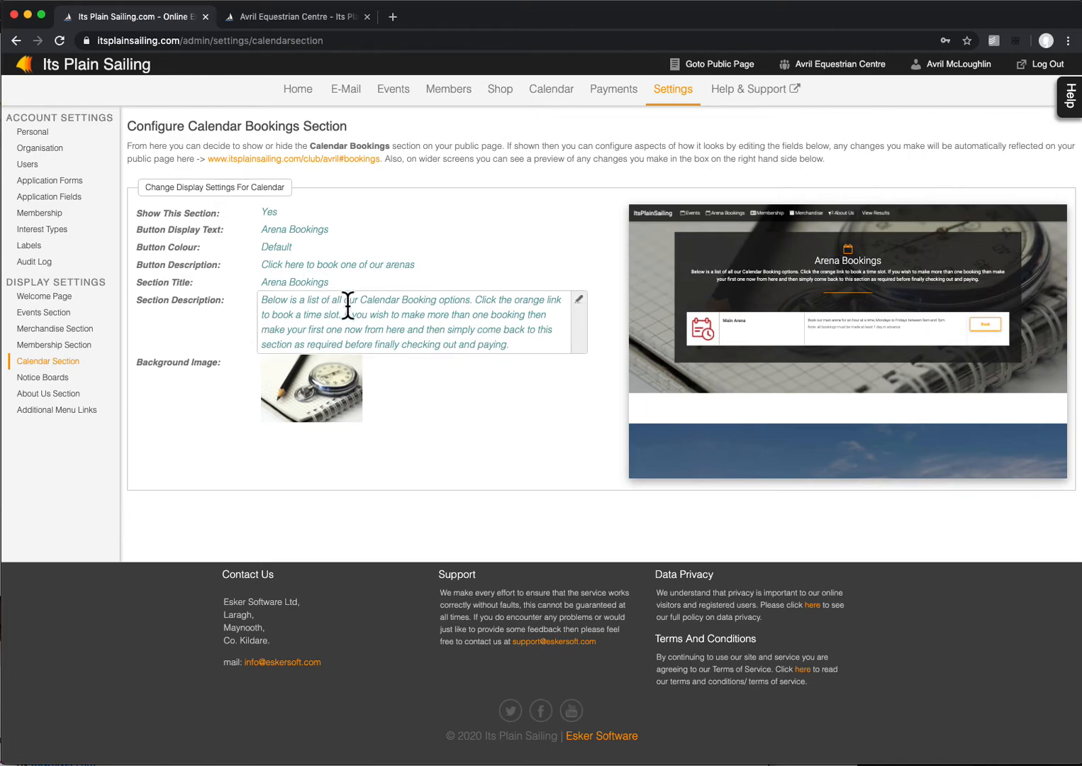
Replace the Calendar Section's Section Description with "Book one of our arenas by selecting from the list below." and save it.
click(578, 300)
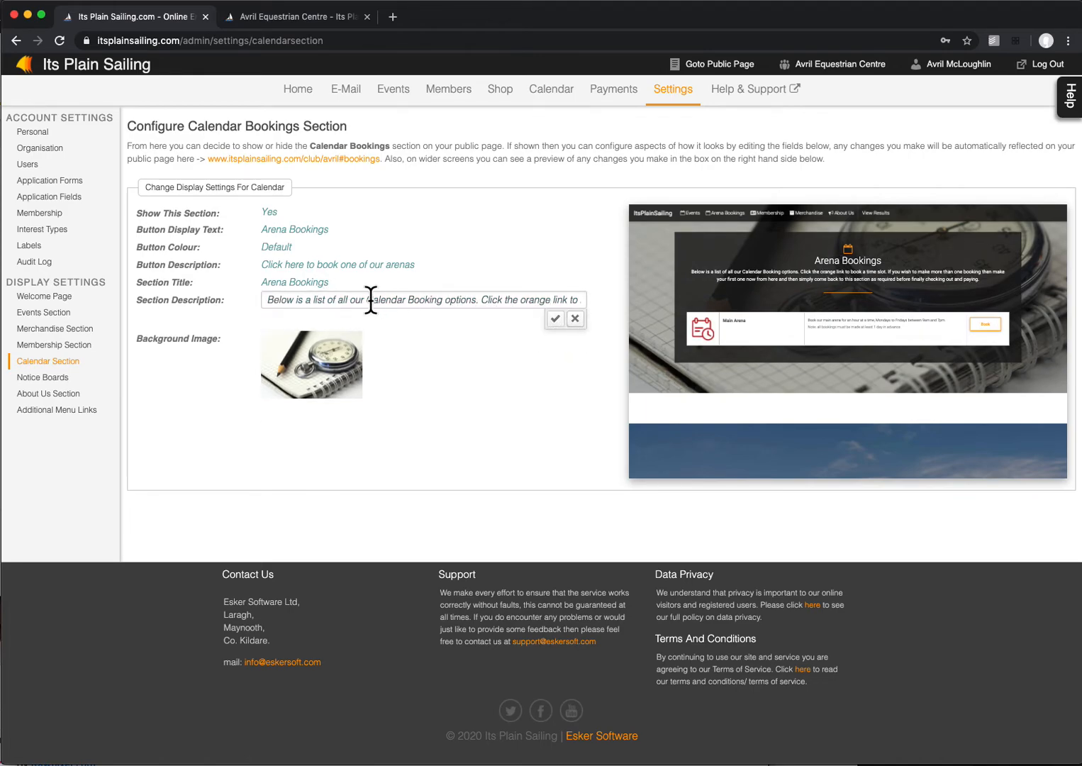
key(super+a)
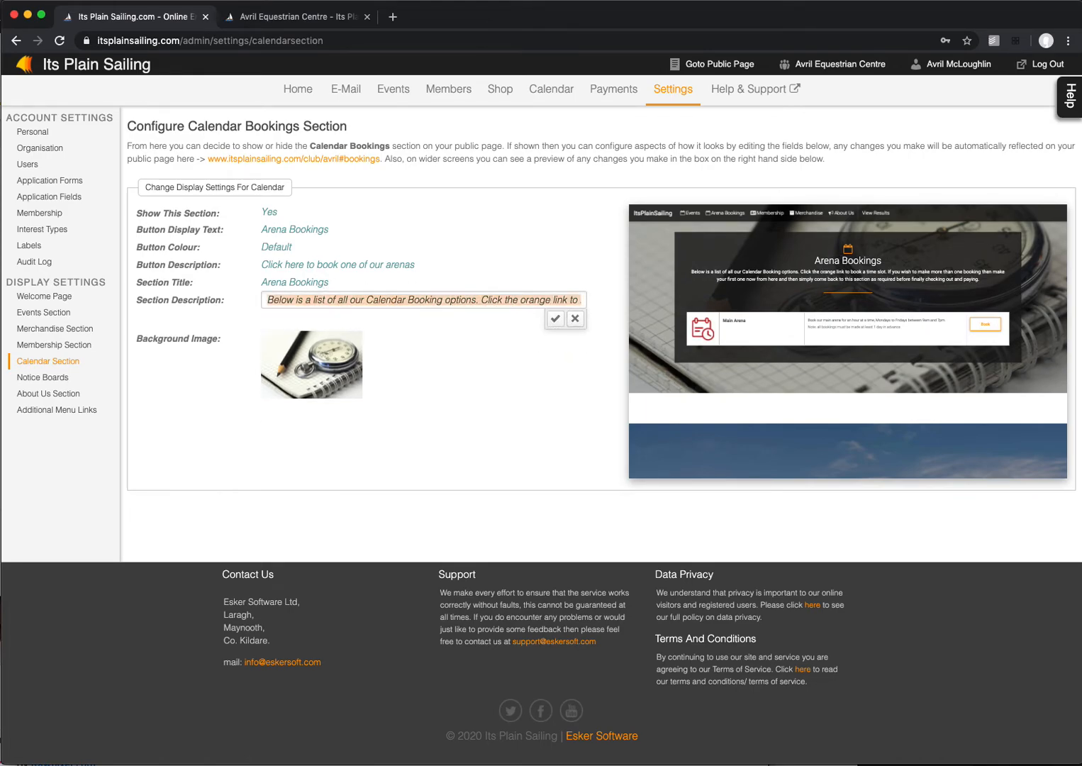
text(B)
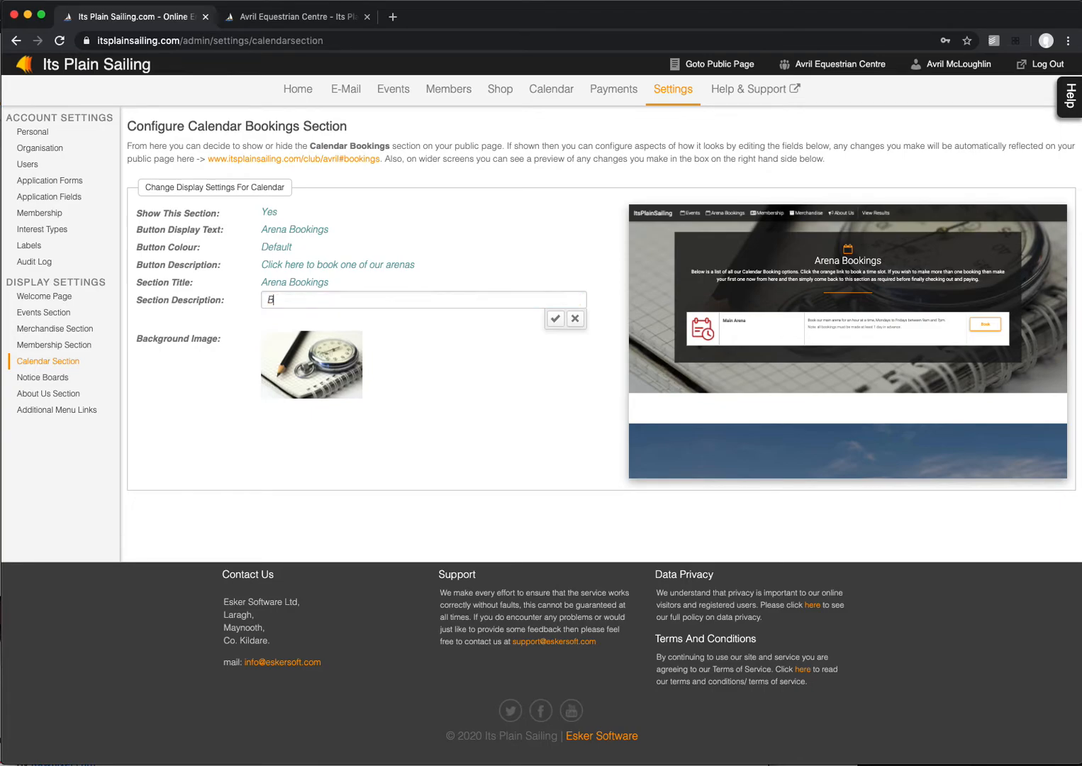
text(ook one of our arenas by sekecting from the)
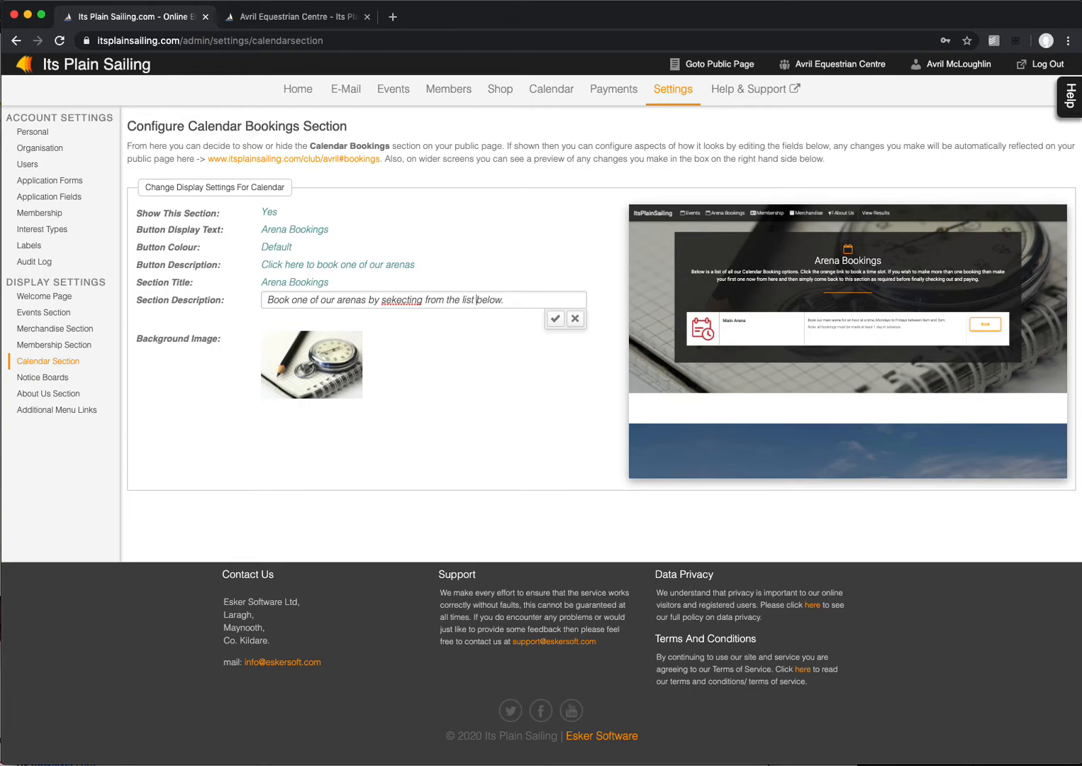
key(BackSpace)
text(l)
key(Return)
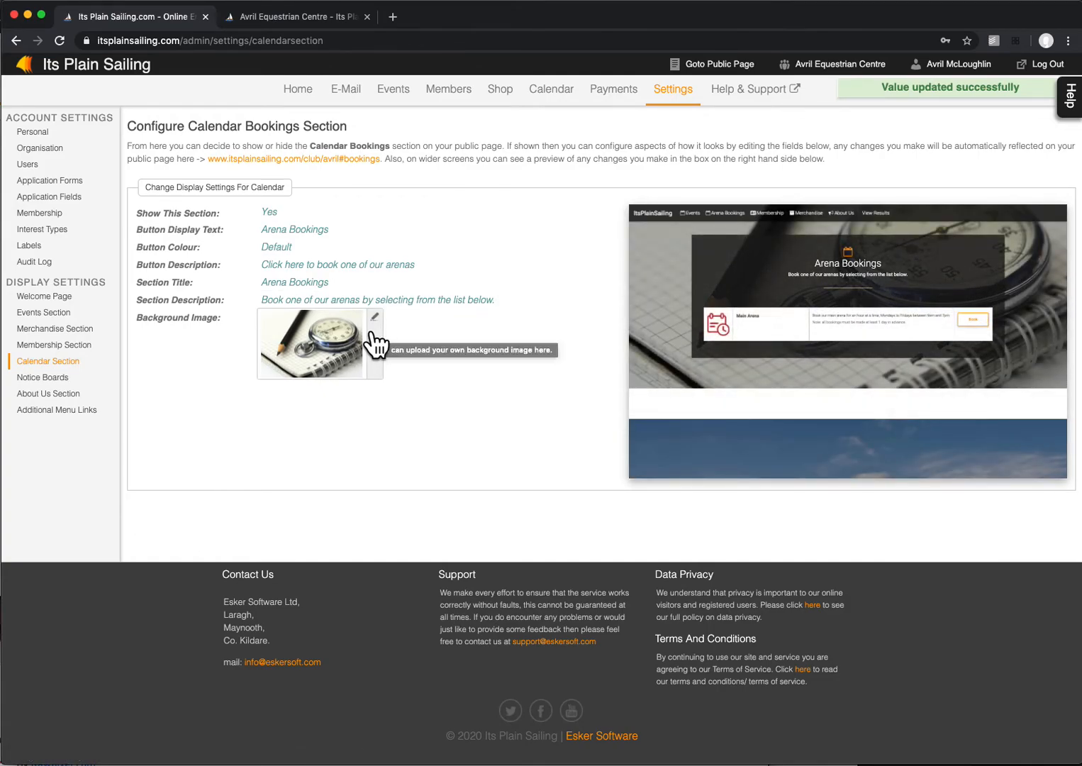
Open the Calendar Section's Background Image for editing to view the upload area, and cancel the edit.
click(374, 350)
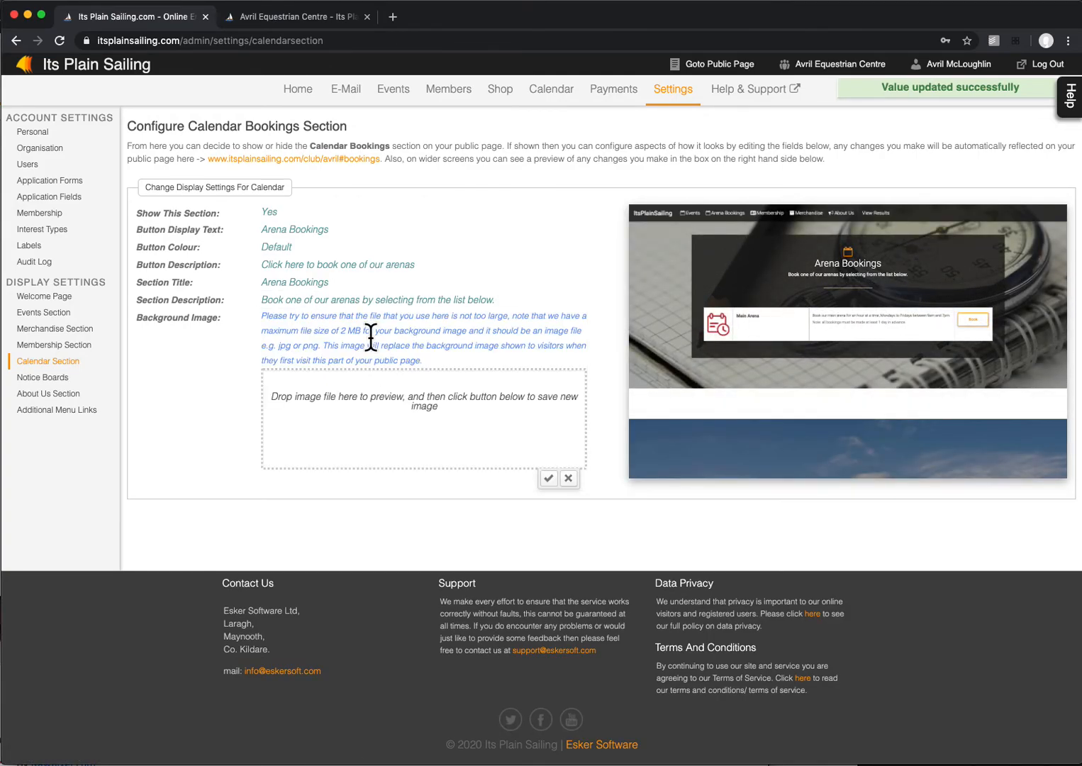
click(568, 479)
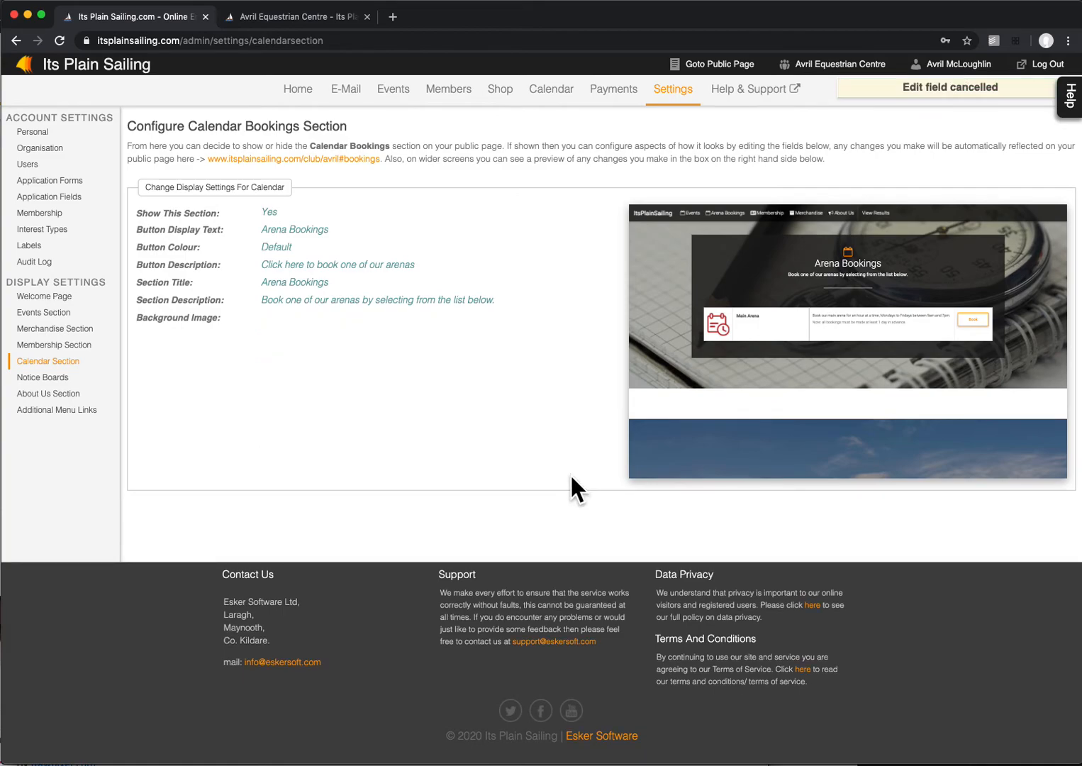